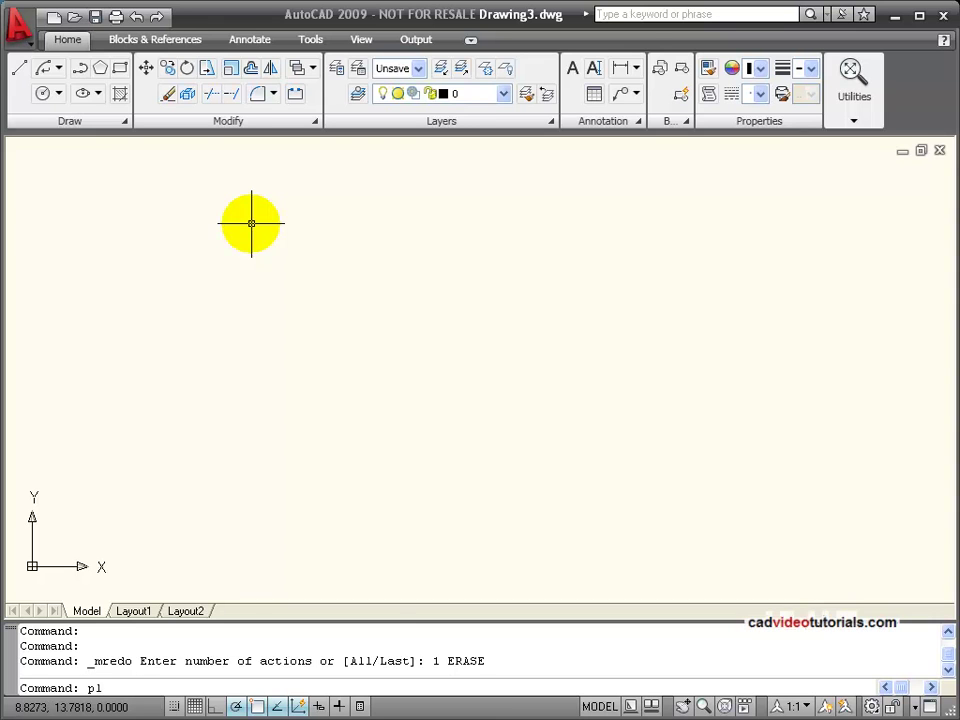
Step: Start a PLINE at the upper left and draw a horizontal segment to the right
key("Return")
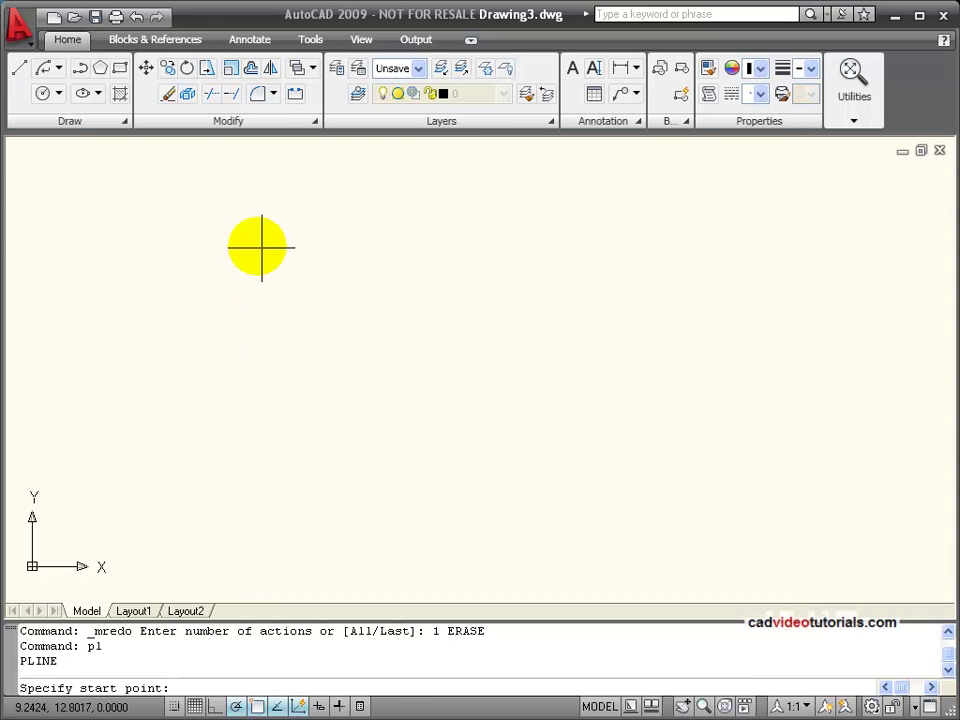
left_click(247, 241)
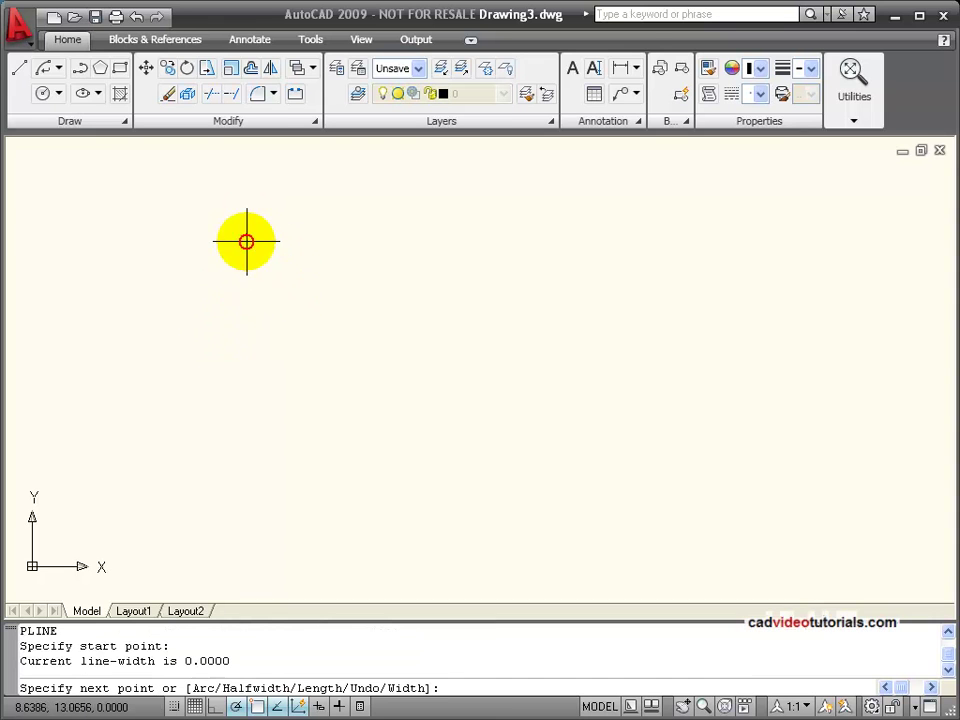
left_click(413, 241)
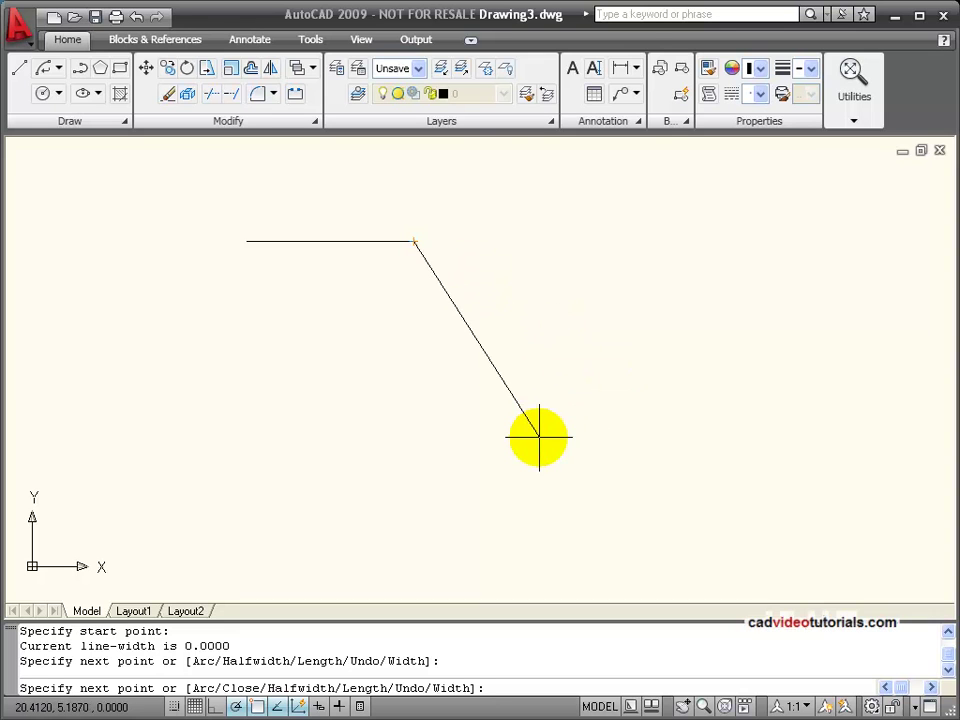
right_click(538, 437)
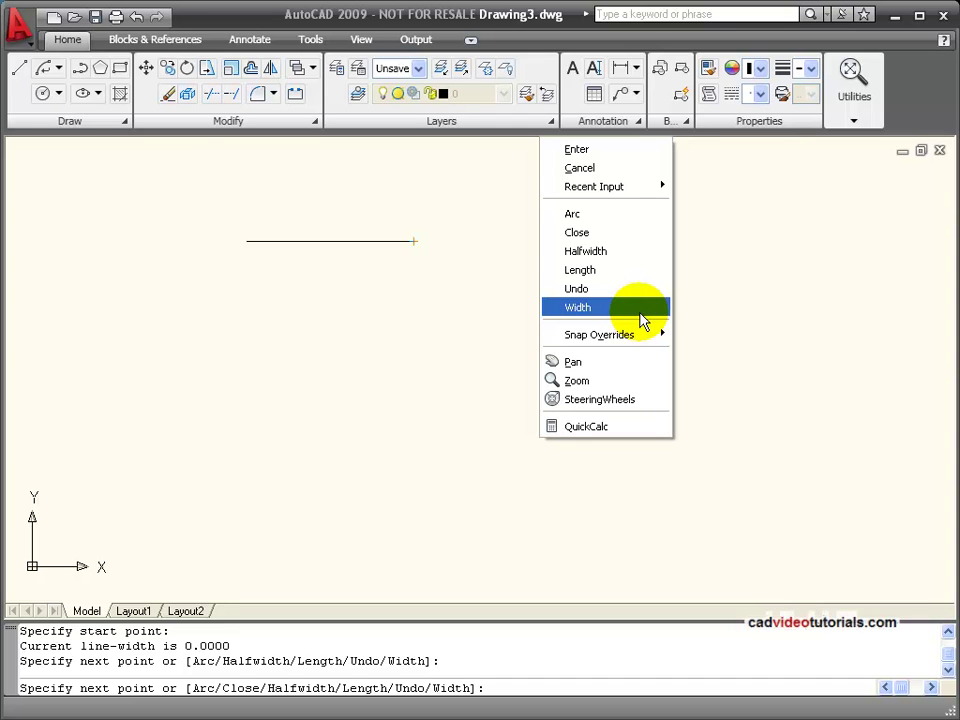
Step: Draw three arc segments stepping down the right side of the polyline
left_click(636, 214)
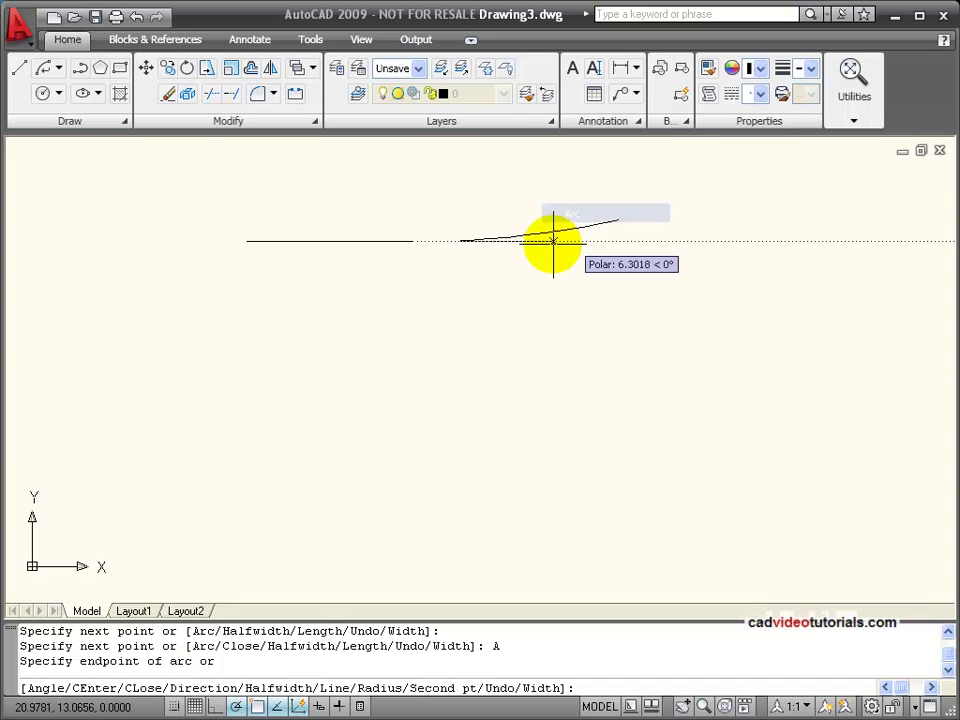
left_click(414, 325)
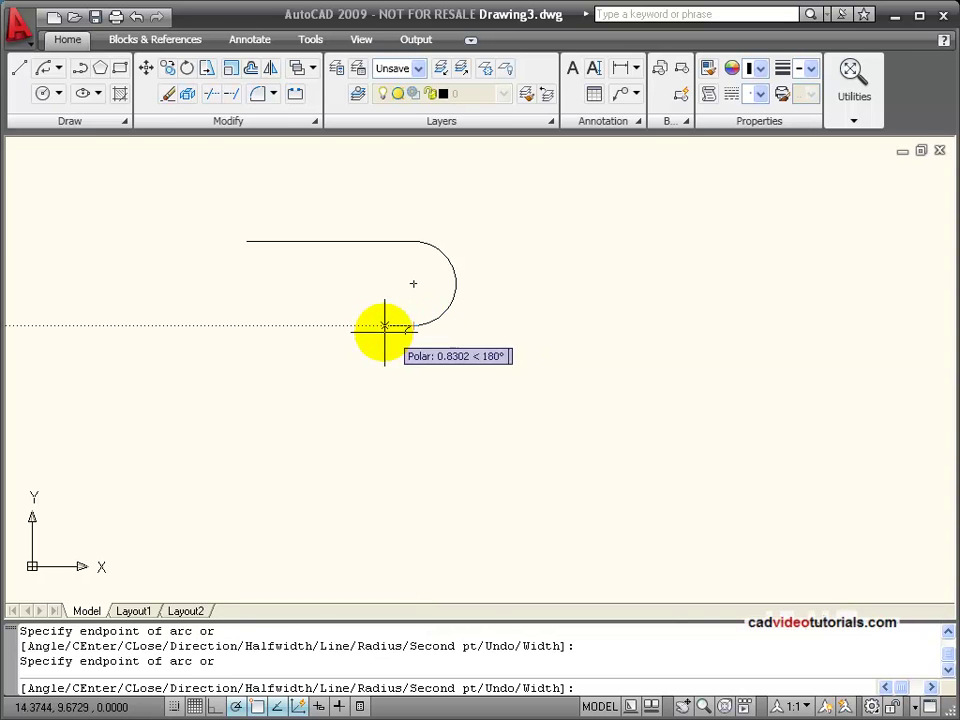
left_click(416, 401)
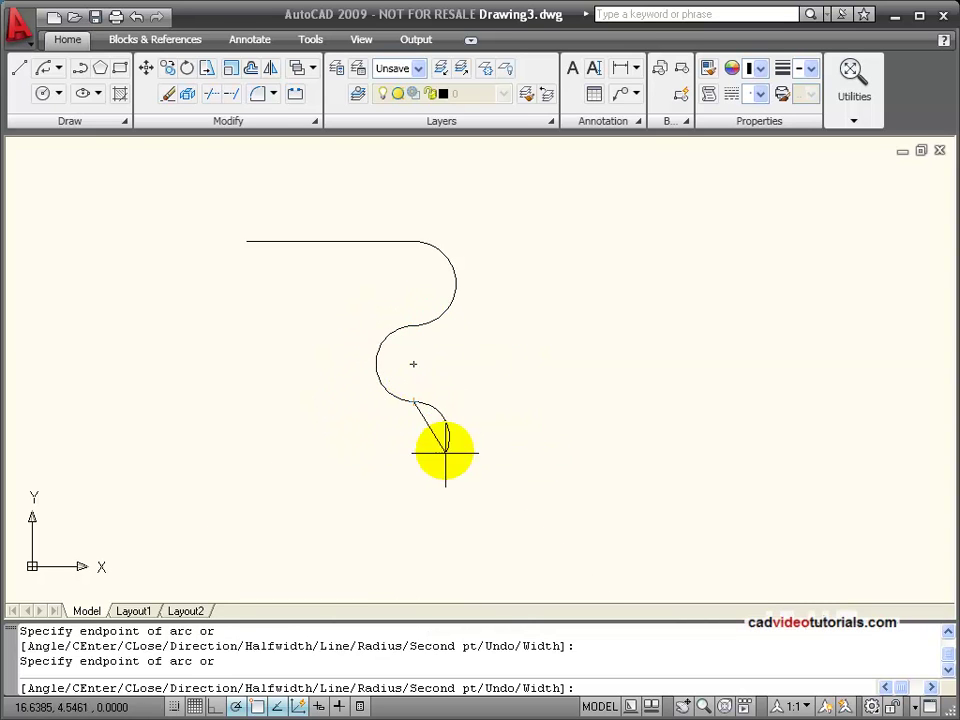
left_click(412, 480)
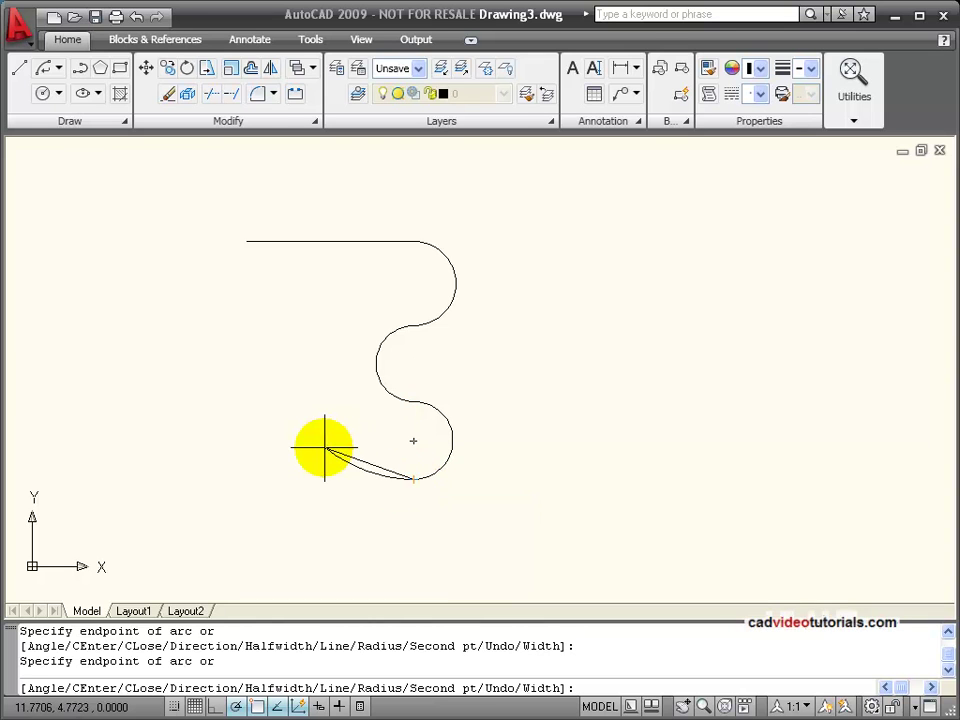
Step: Draw the straight bottom edge and close the outline back to its start point
right_click(300, 402)
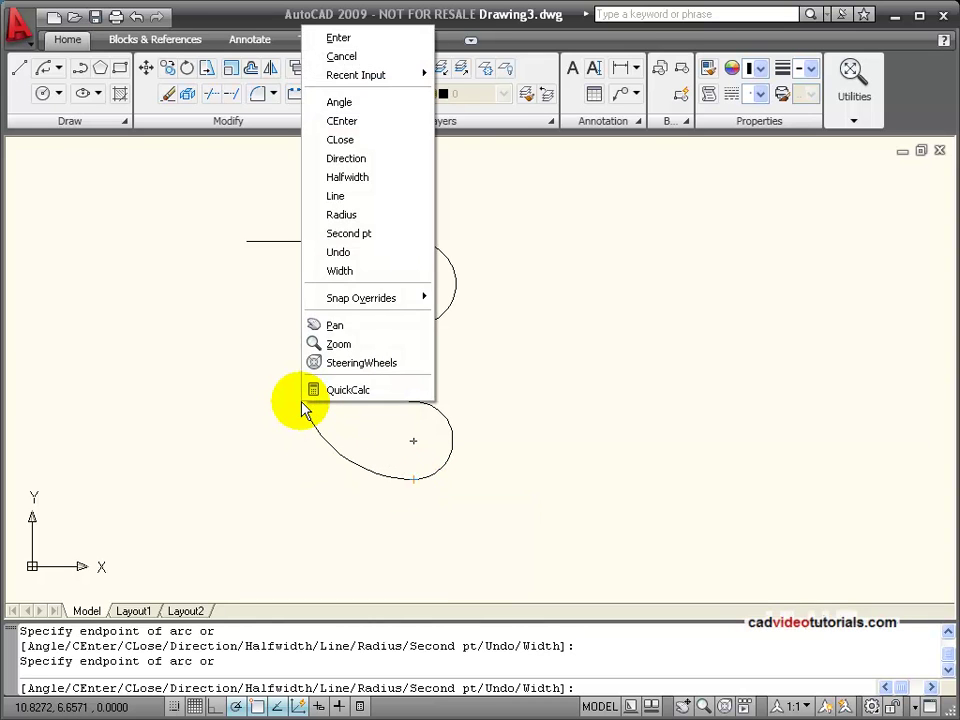
left_click(368, 198)
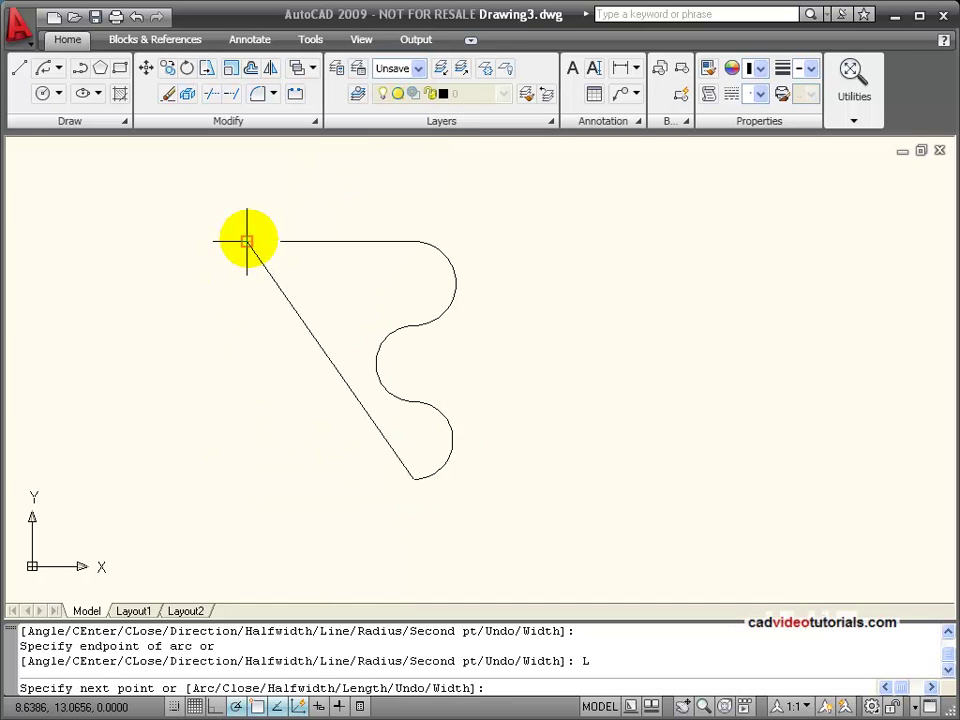
left_click(249, 481)
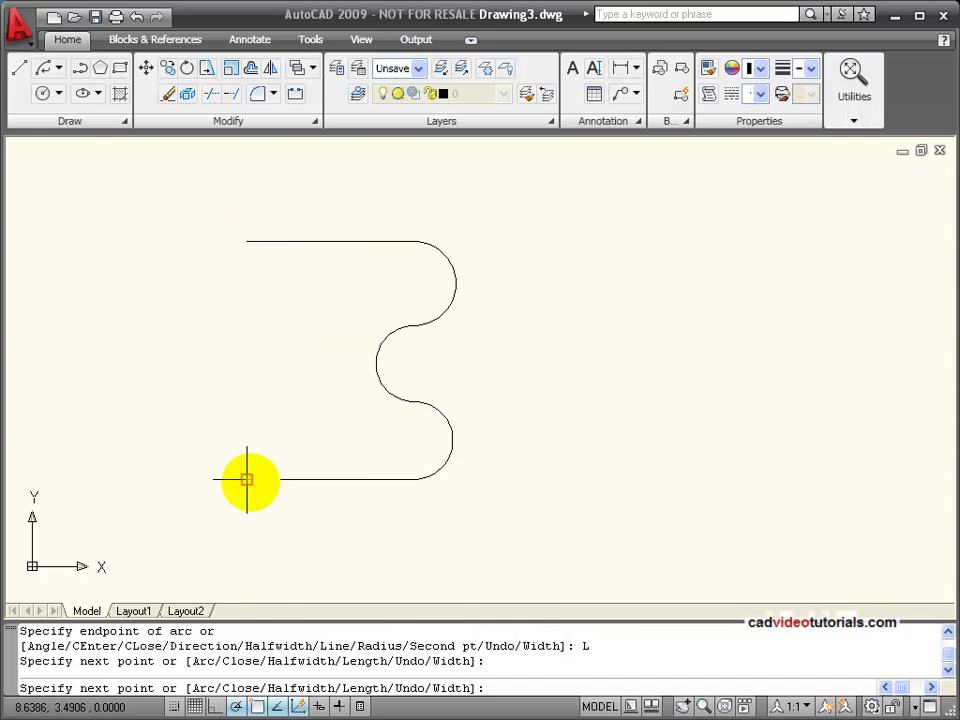
right_click(248, 359)
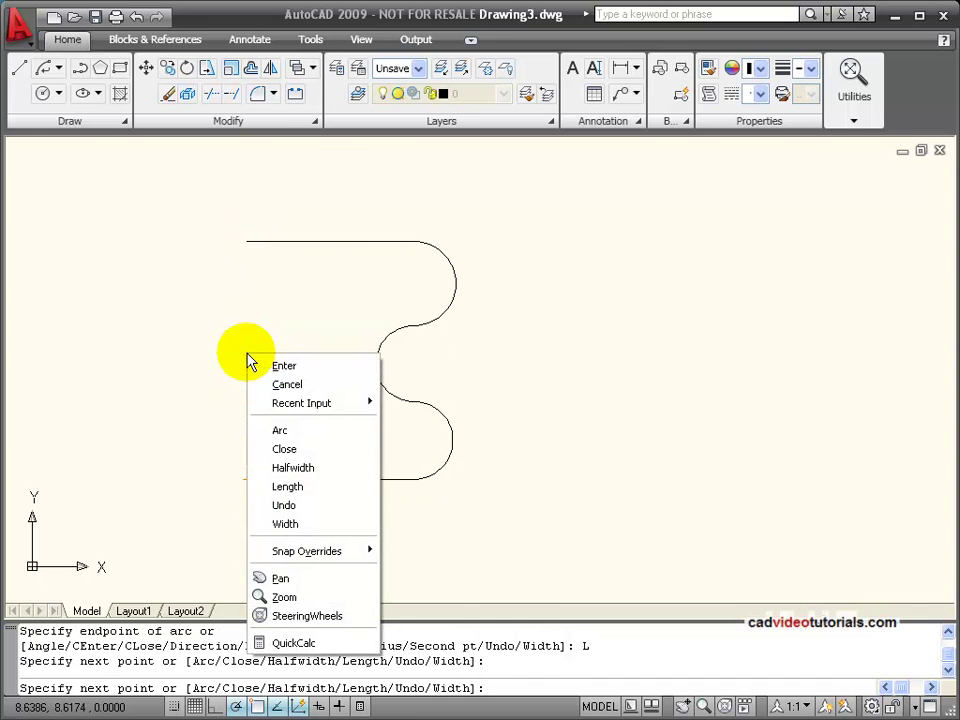
left_click(343, 462)
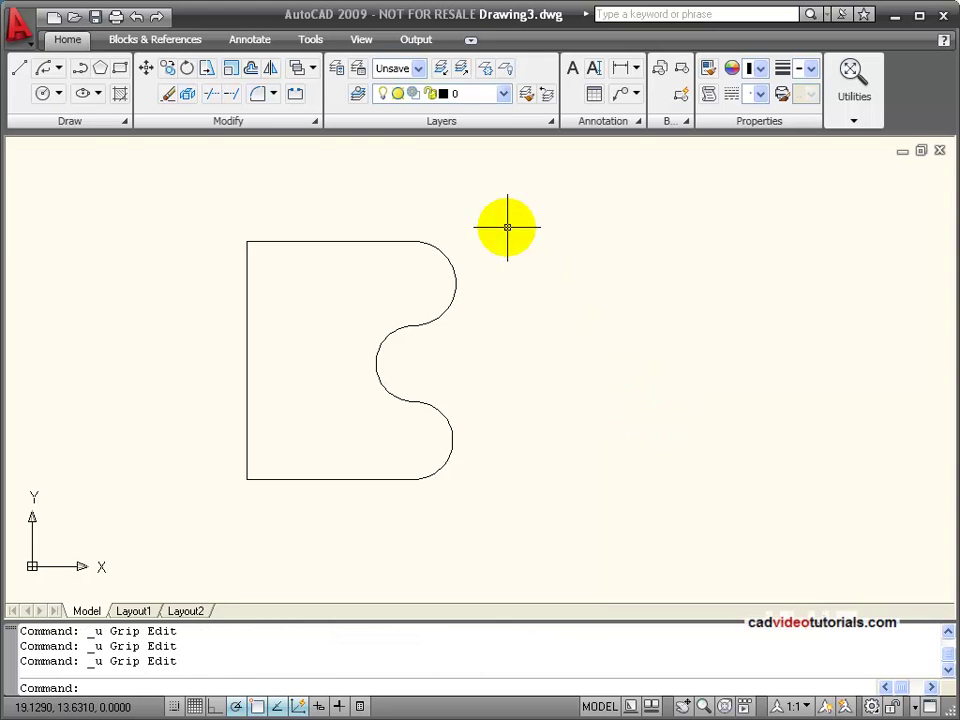
Step: Stretch the arc midpoint grips: upper and lower arcs outward right, middle arc inward left
left_click(455, 264)
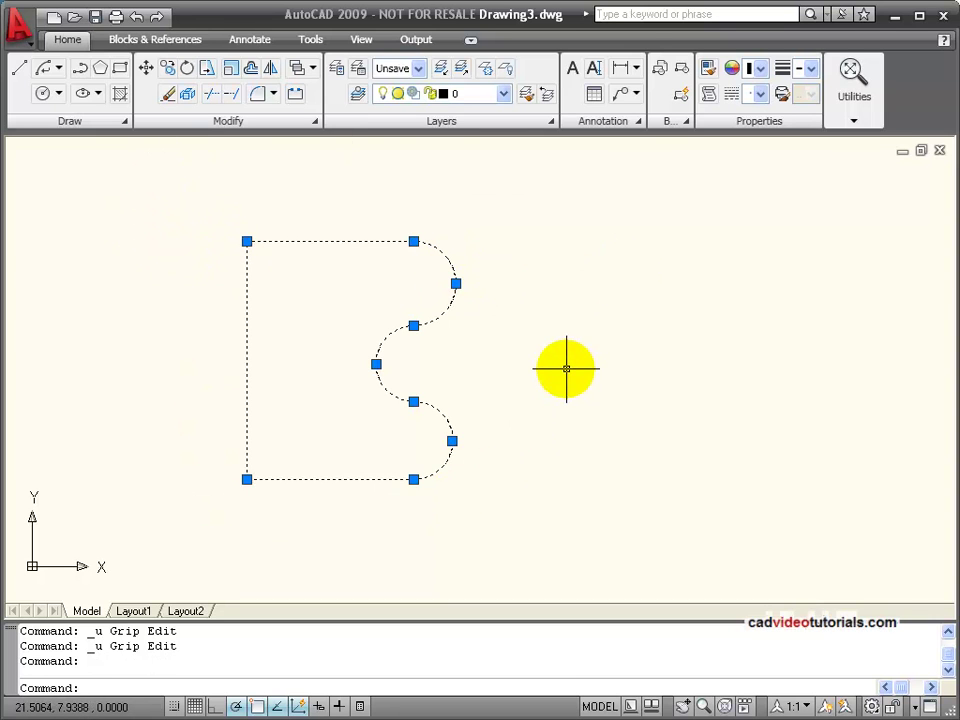
left_click(455, 283)
left_click(476, 283)
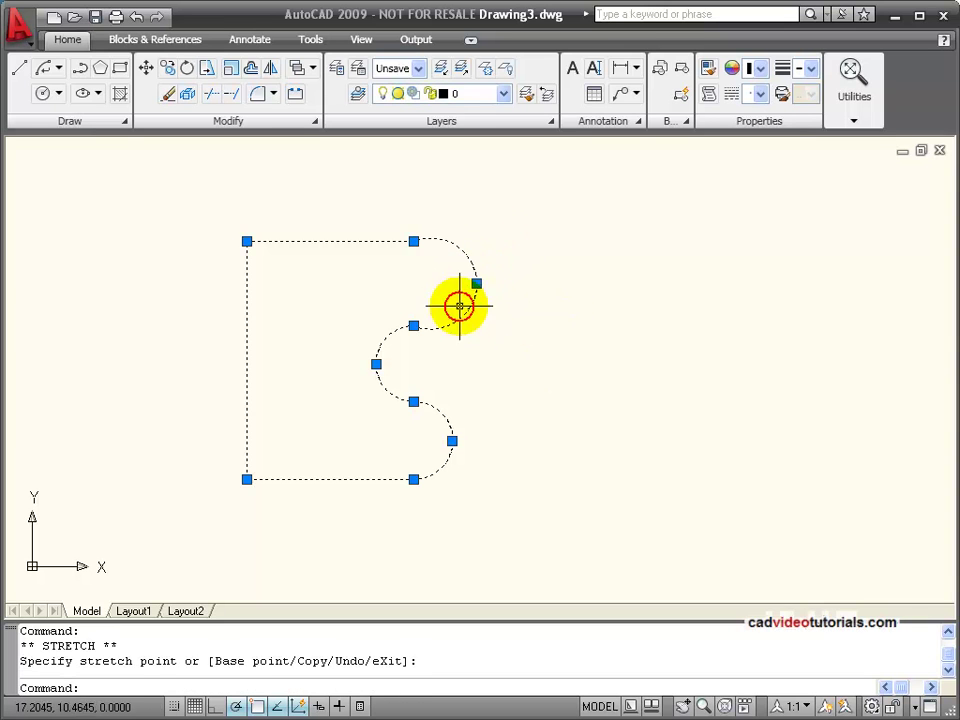
left_click(376, 364)
left_click(354, 364)
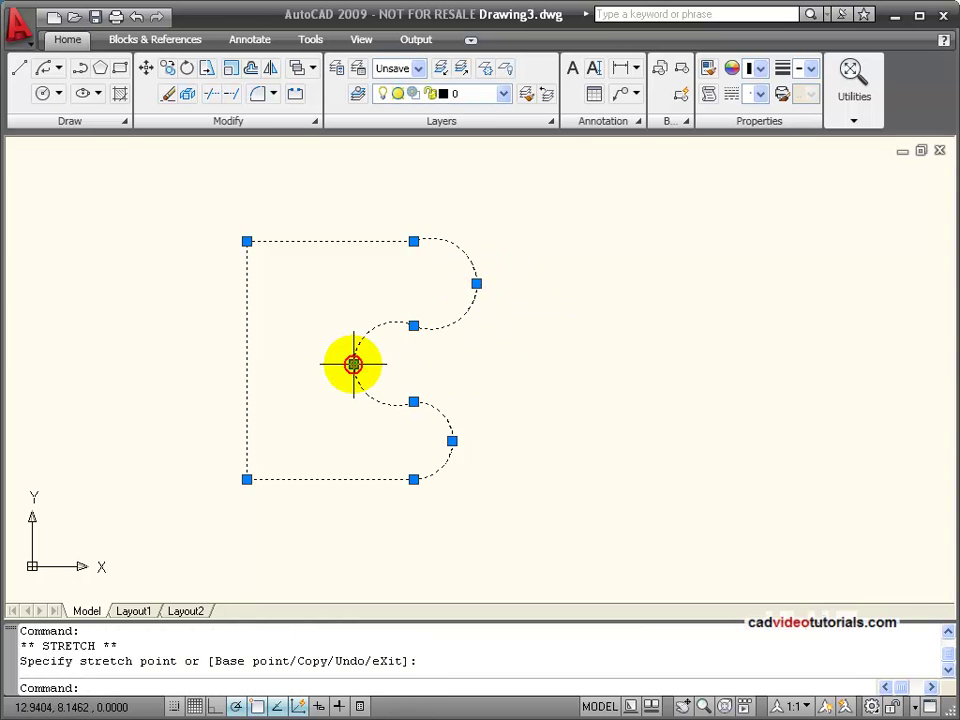
left_click(452, 441)
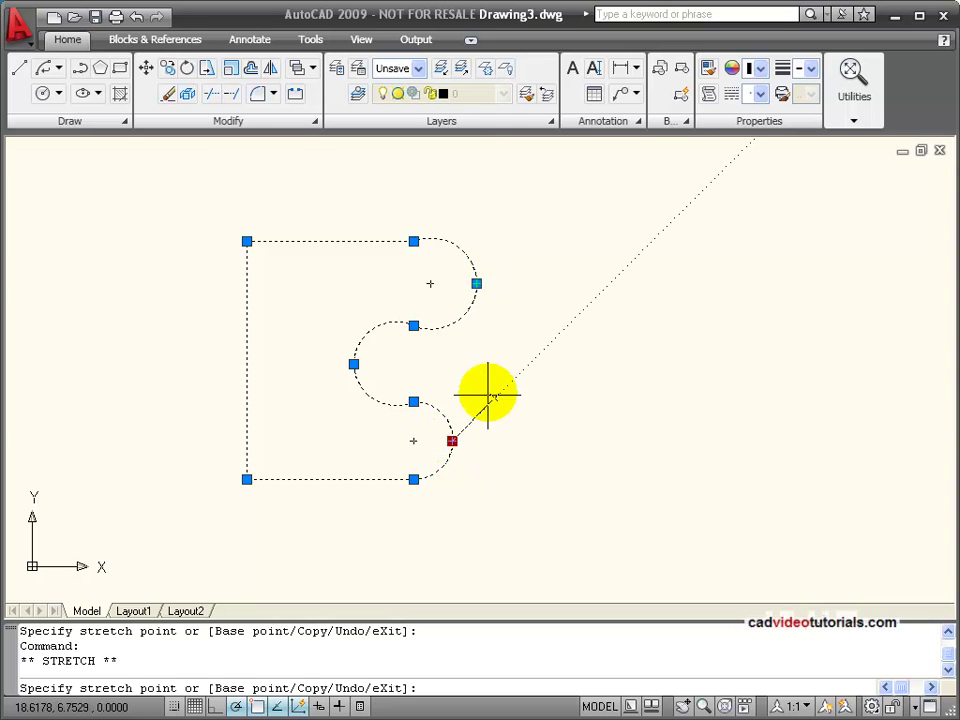
left_click(477, 440)
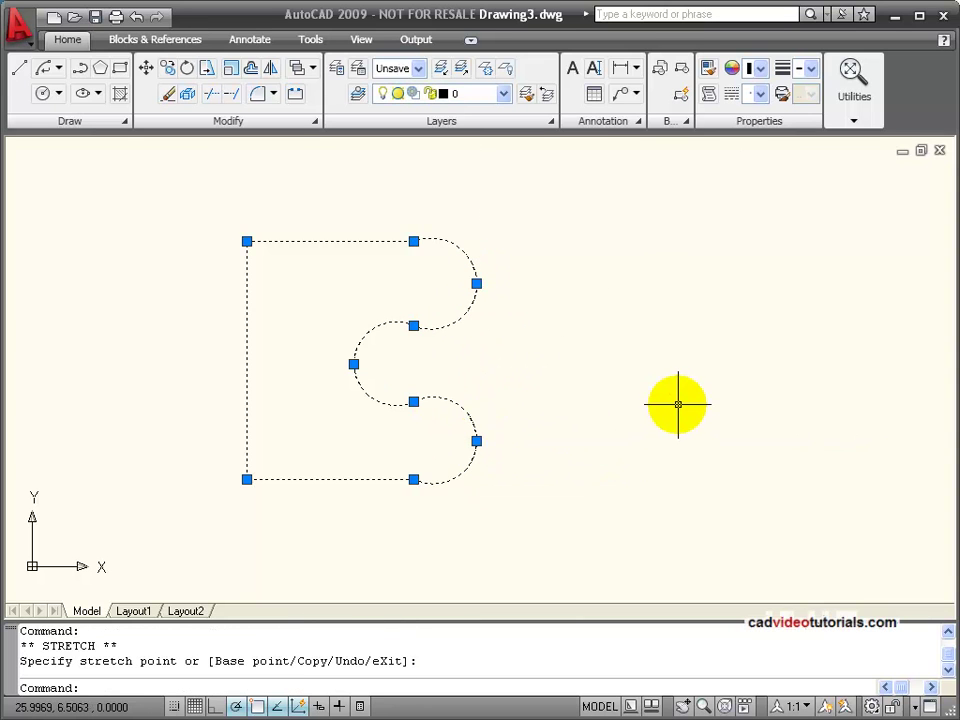
key("Escape")
key("Escape")
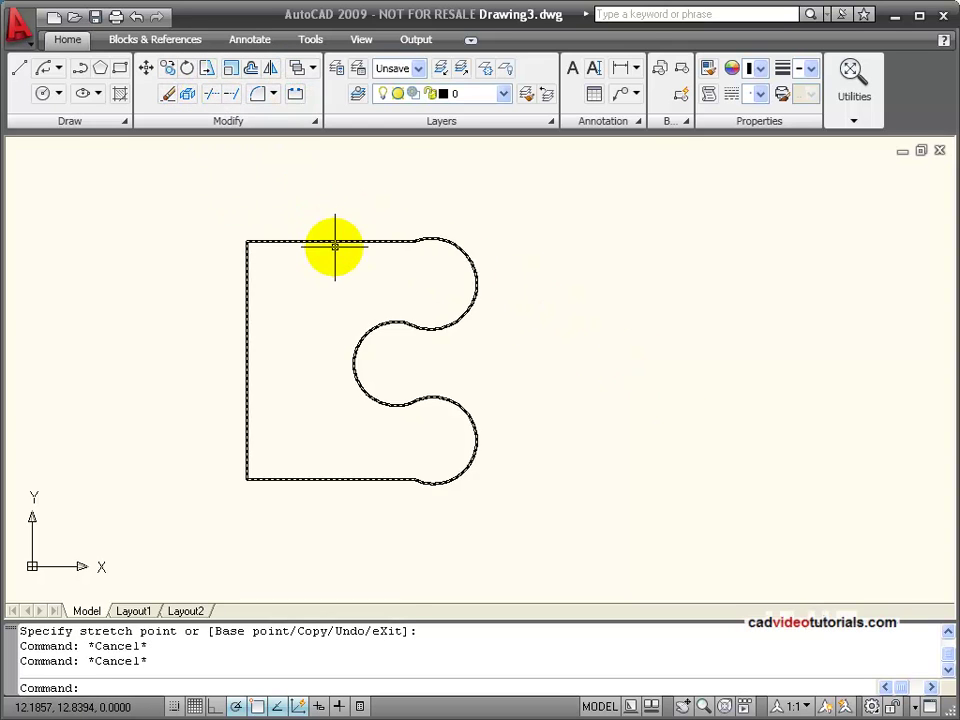
Step: Fillet the top-left and bottom-left corners of the outline with radius 2
left_click(263, 96)
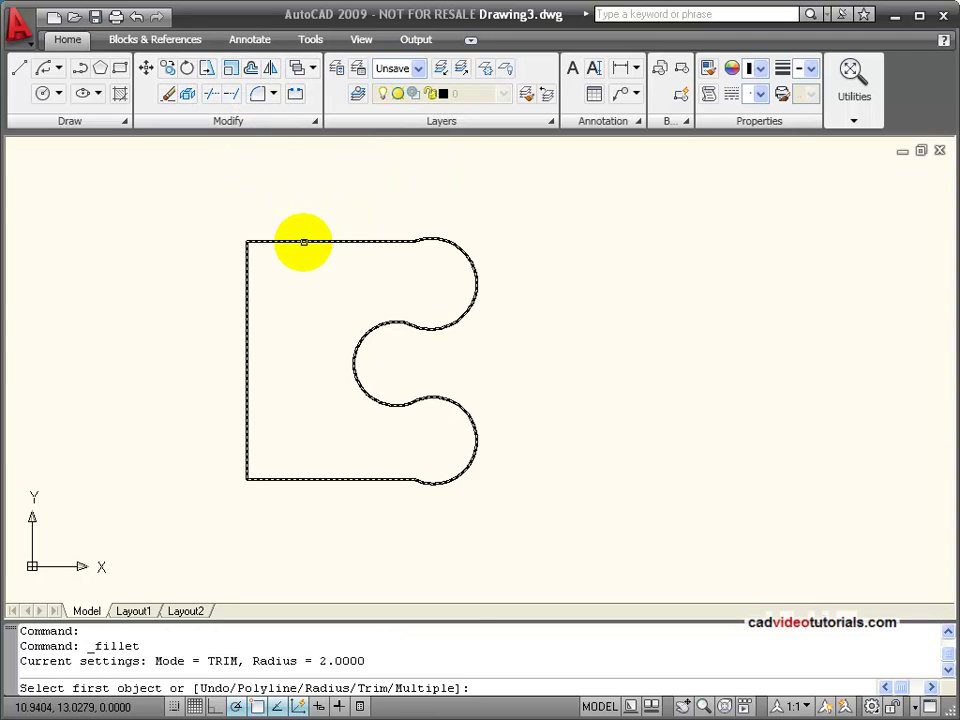
left_click(300, 241)
left_click(245, 274)
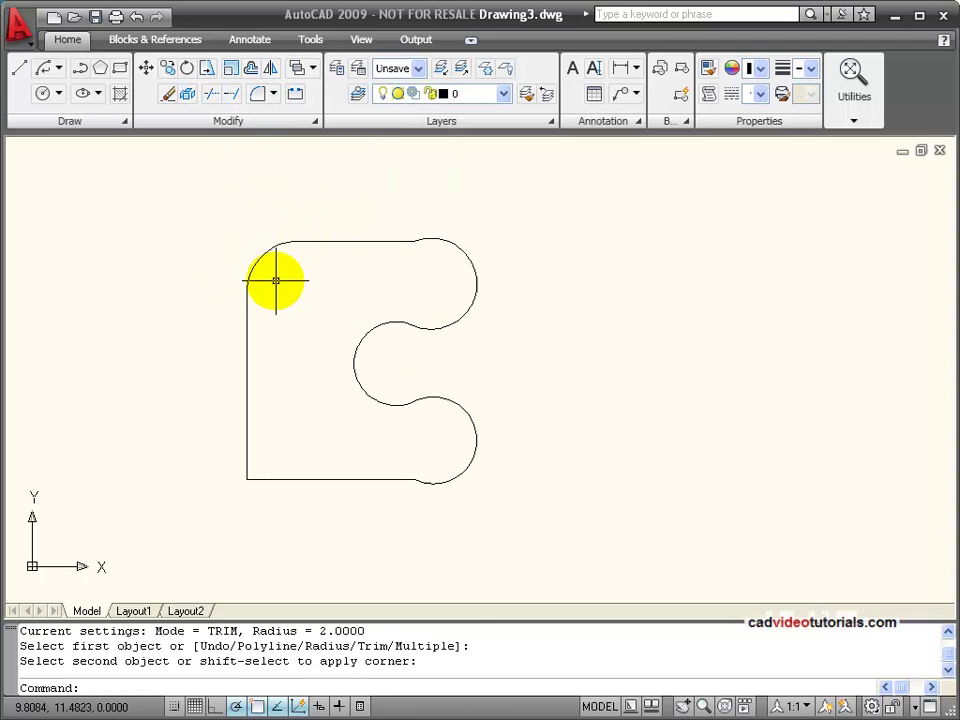
key("Return")
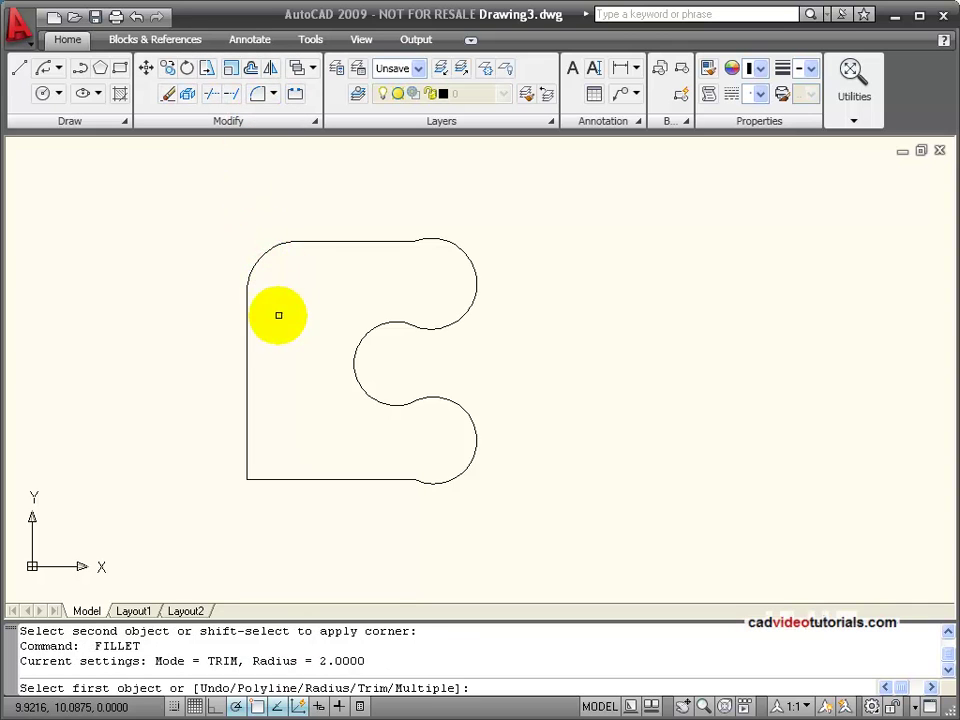
left_click(247, 410)
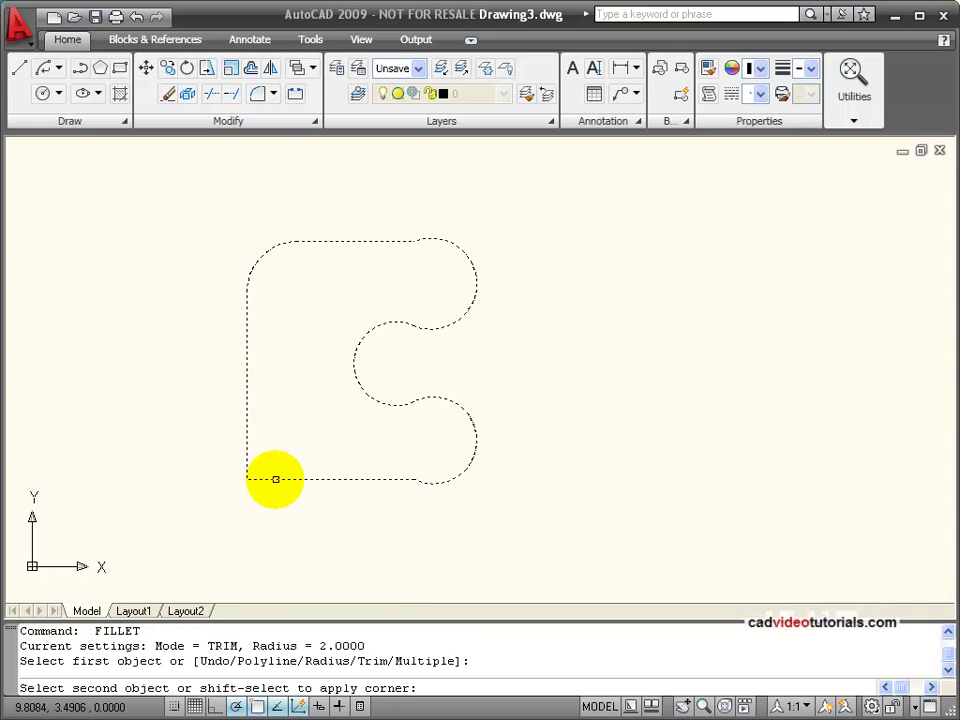
left_click(275, 479)
key("Return")
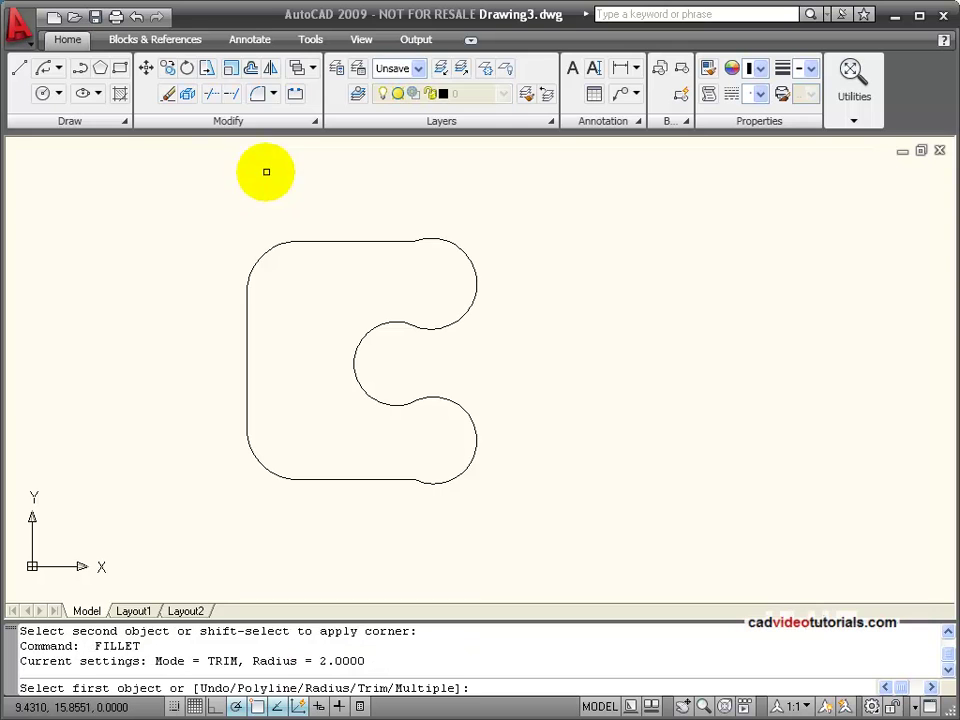
Step: Offset the outline 1 unit outward to form a double-walled track shape
left_click(252, 69)
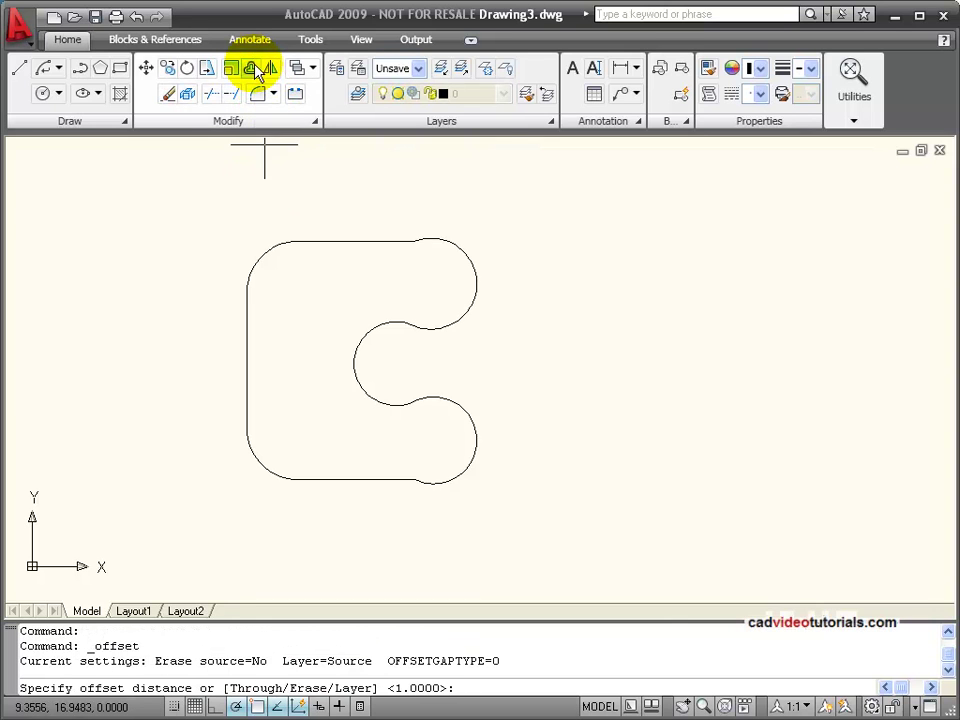
key("Return")
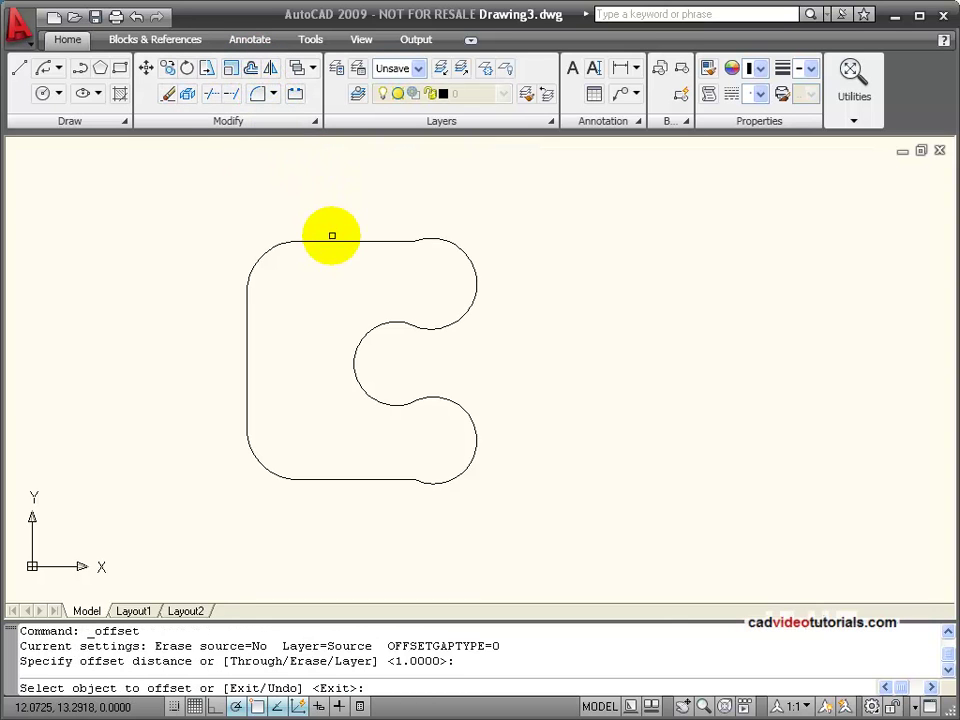
left_click(332, 238)
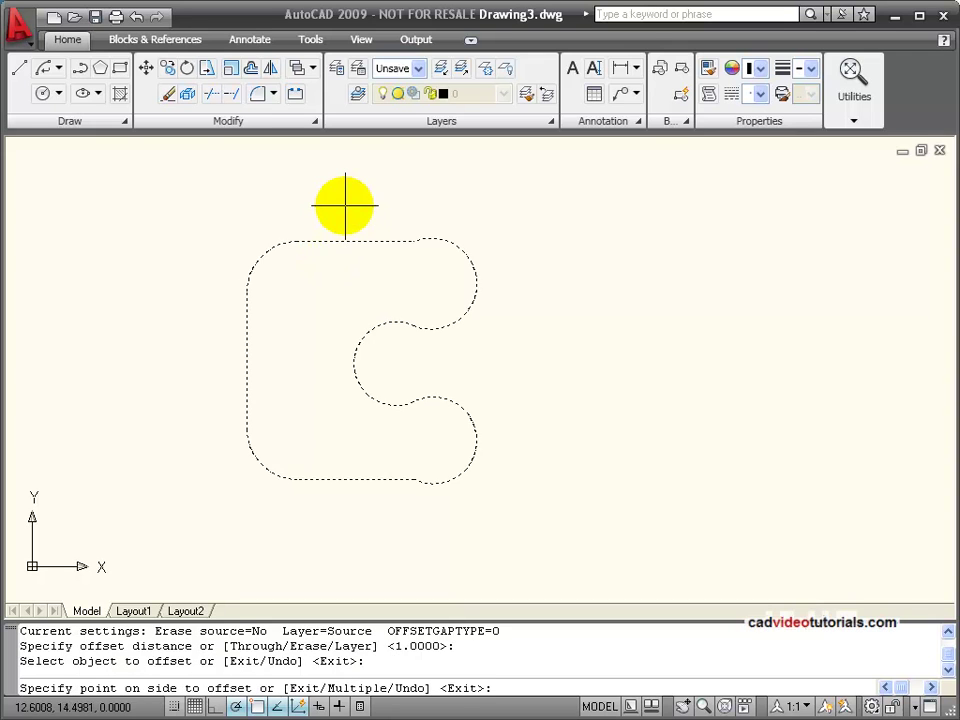
left_click(345, 205)
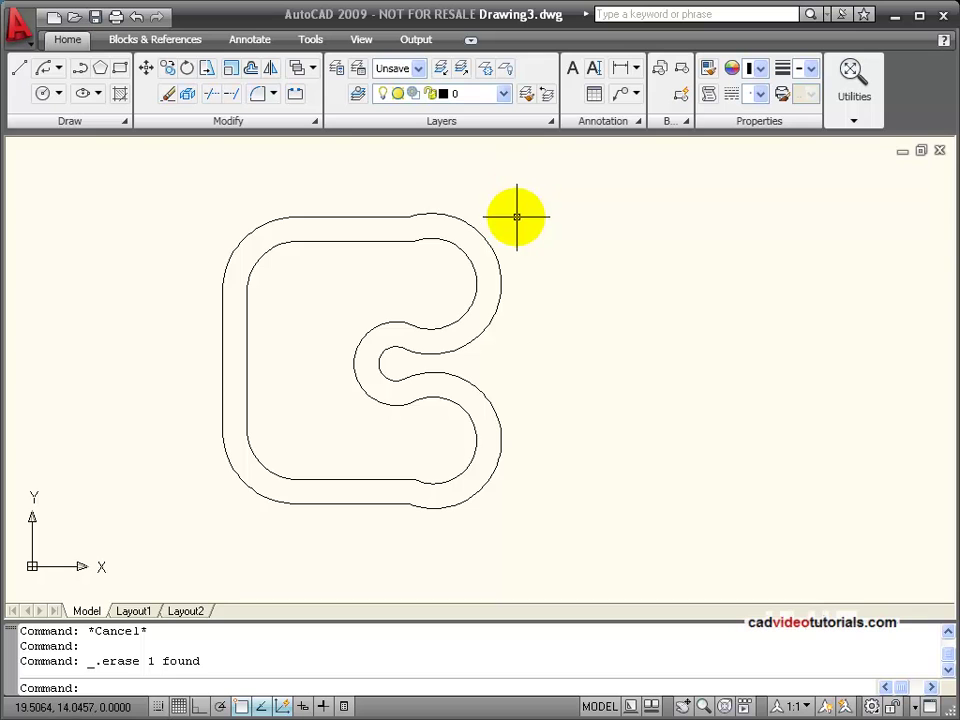
left_click(497, 251)
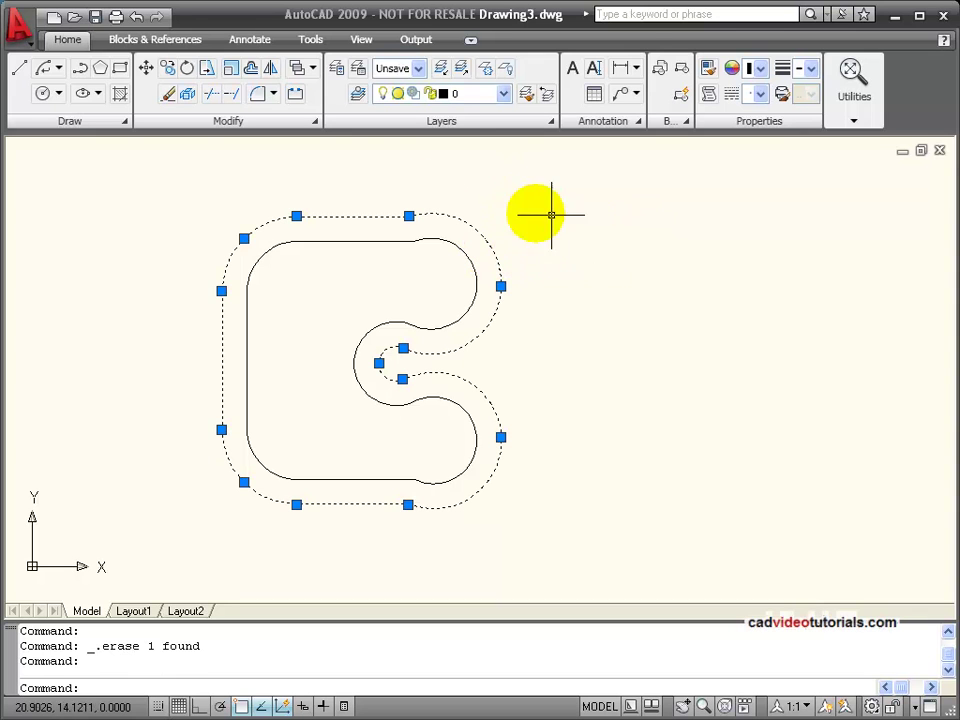
right_click(480, 557)
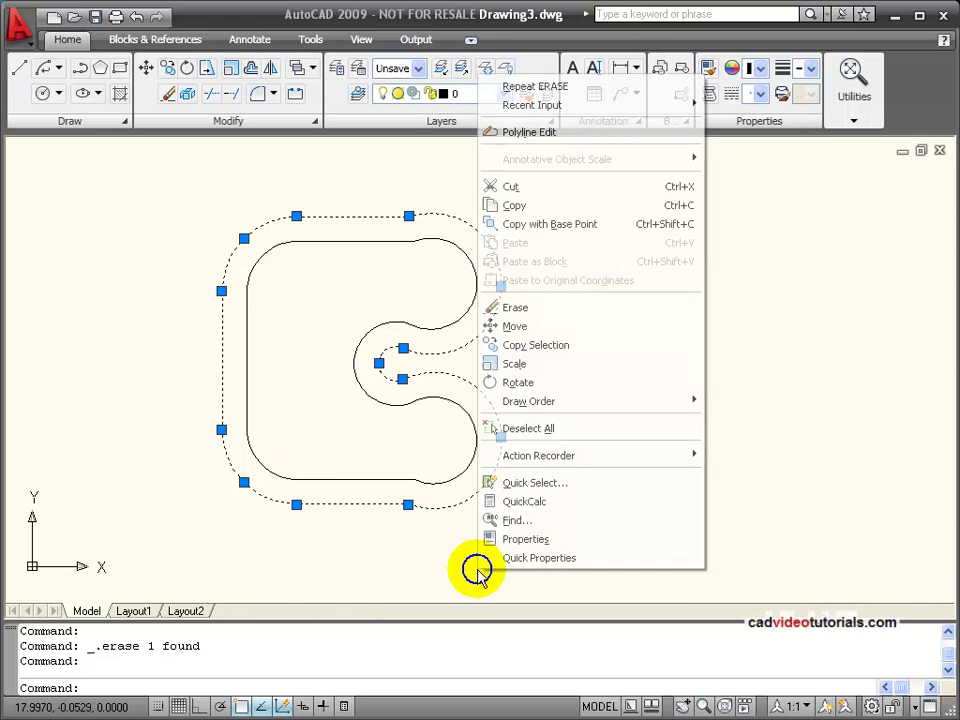
left_click(512, 538)
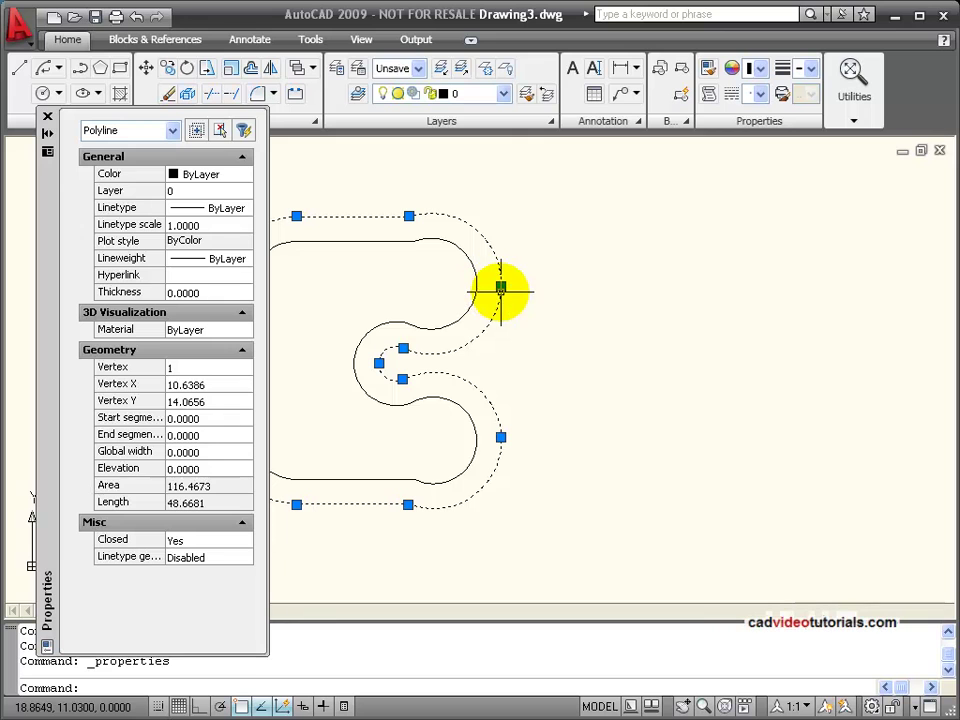
left_click(47, 116)
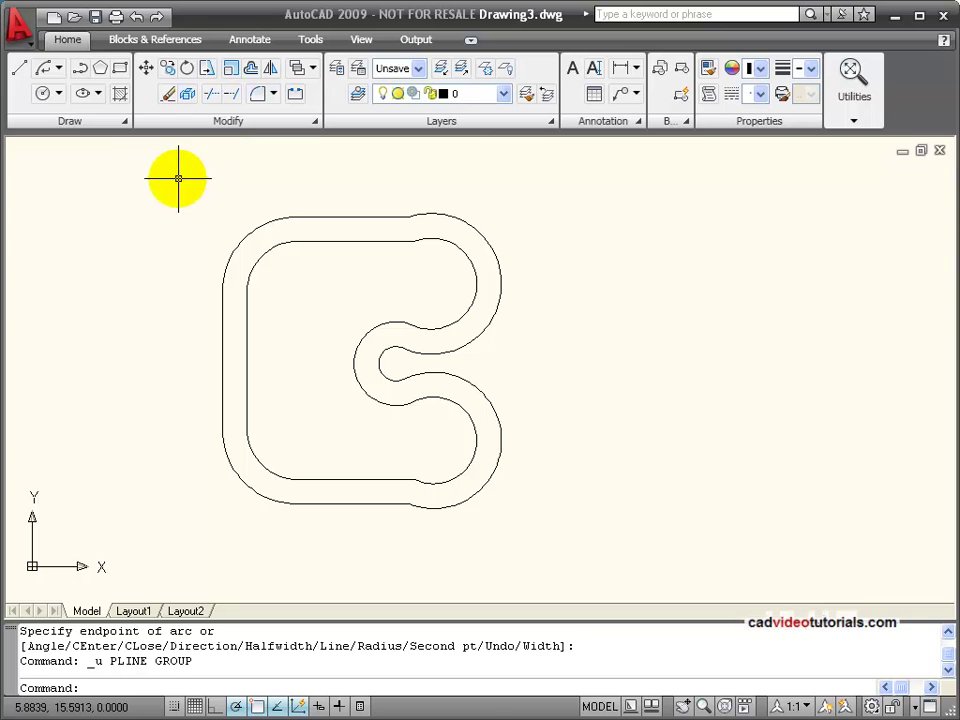
Step: Start a polyline right of the shape with starting and ending width 0.25
left_click(81, 70)
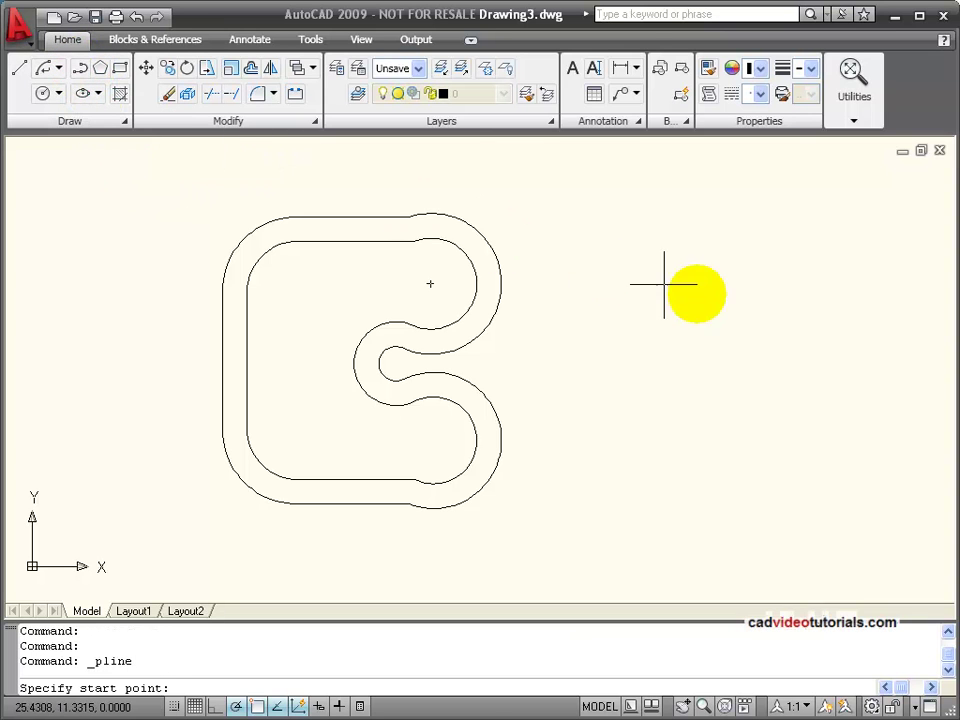
left_click(600, 225)
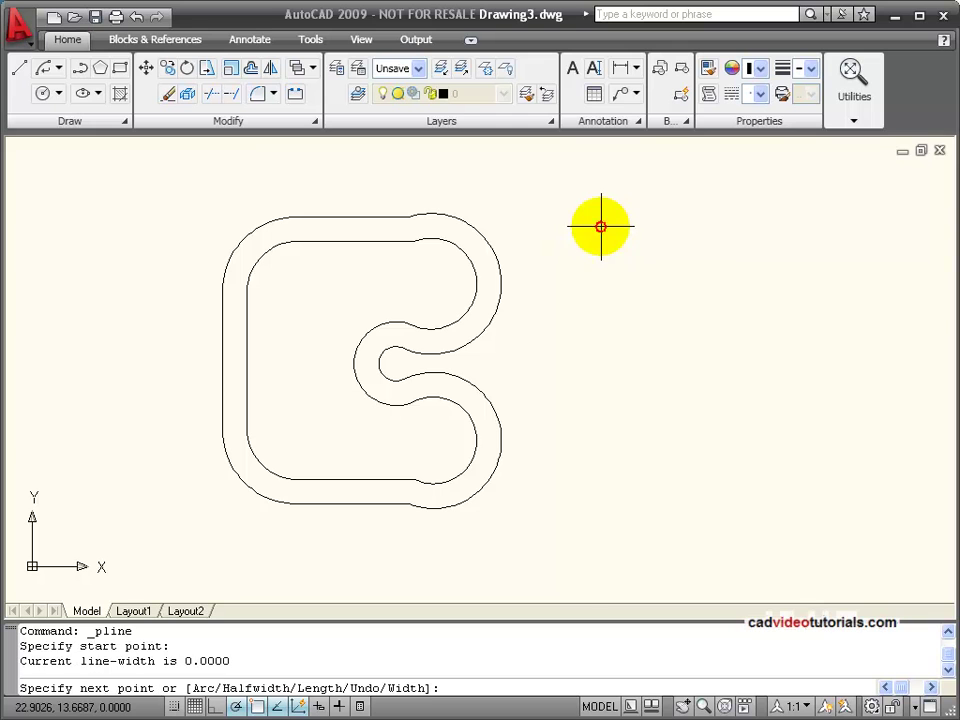
right_click(605, 349)
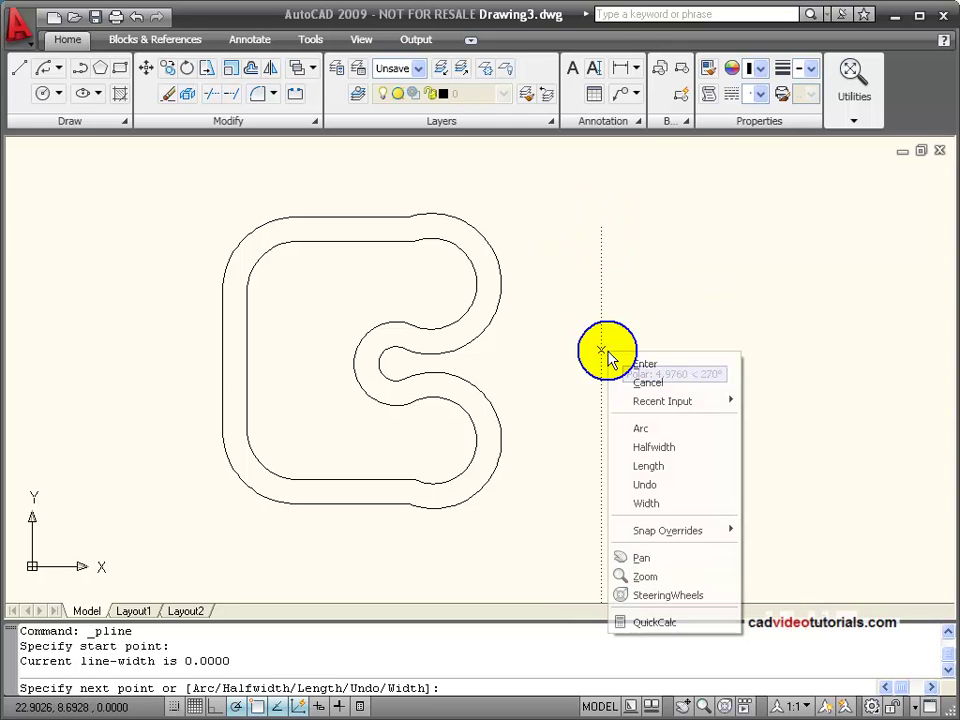
left_click(697, 513)
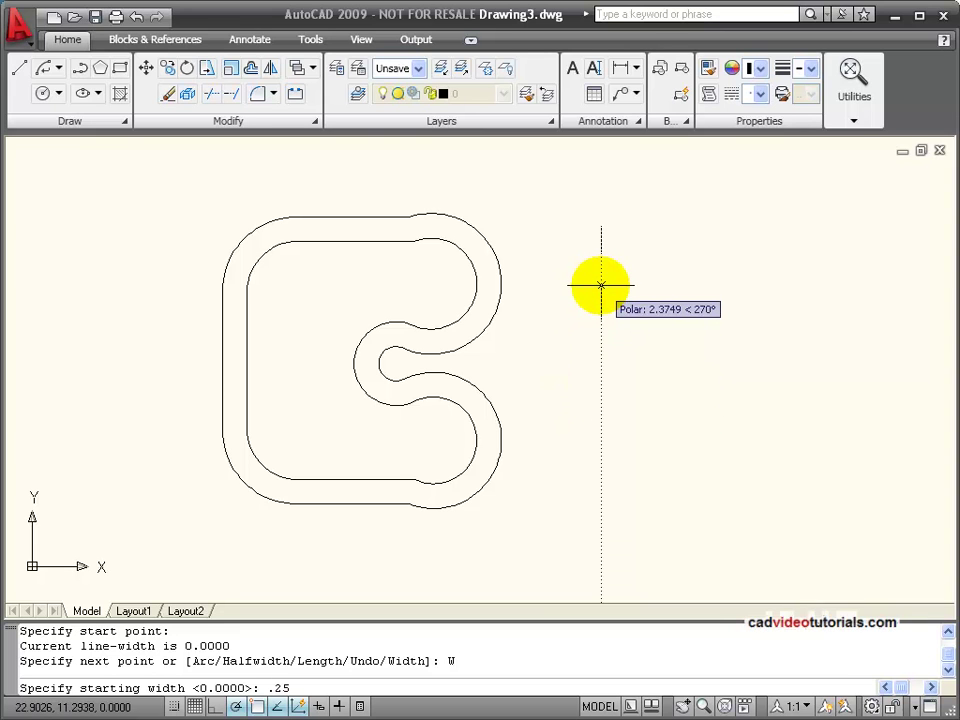
key("Return")
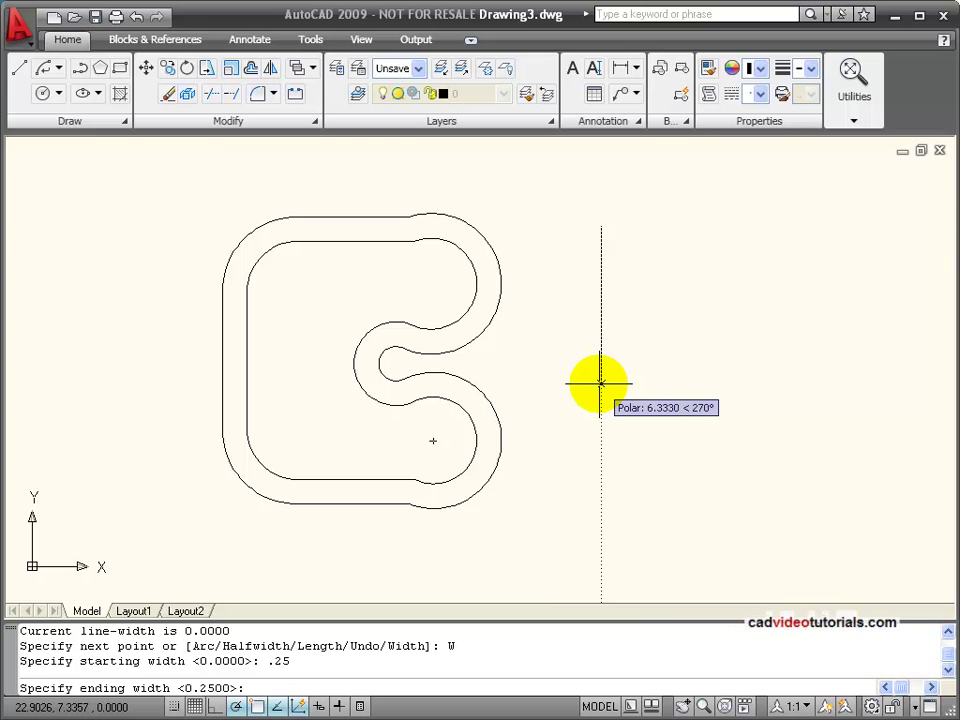
type(".25")
key("Return")
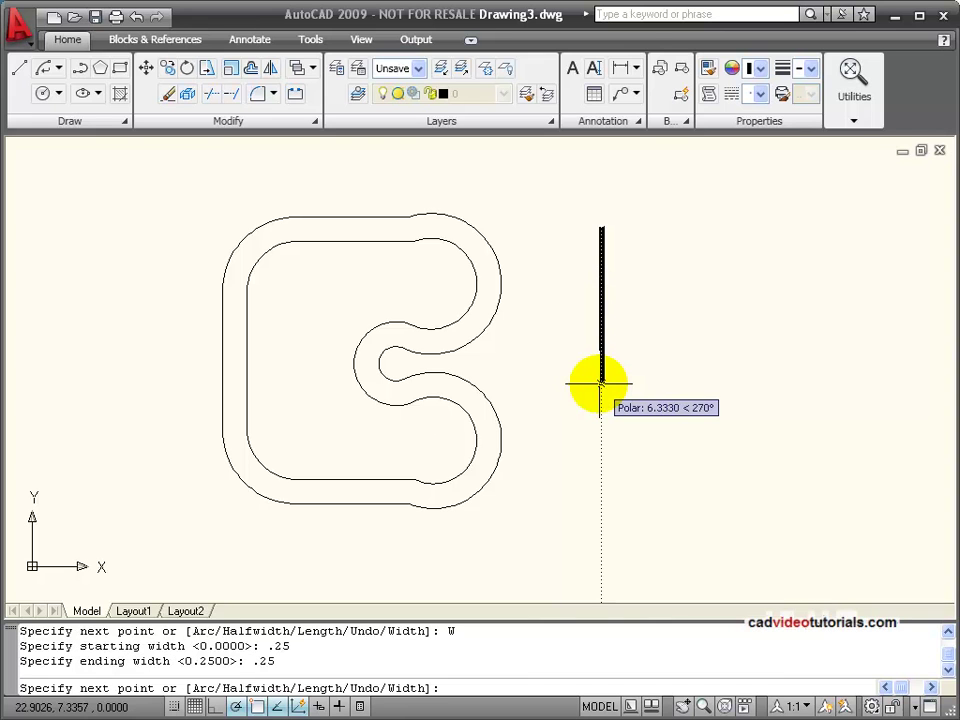
Step: Draw the sides down, across and up, then close the top with an arc
left_click(601, 471)
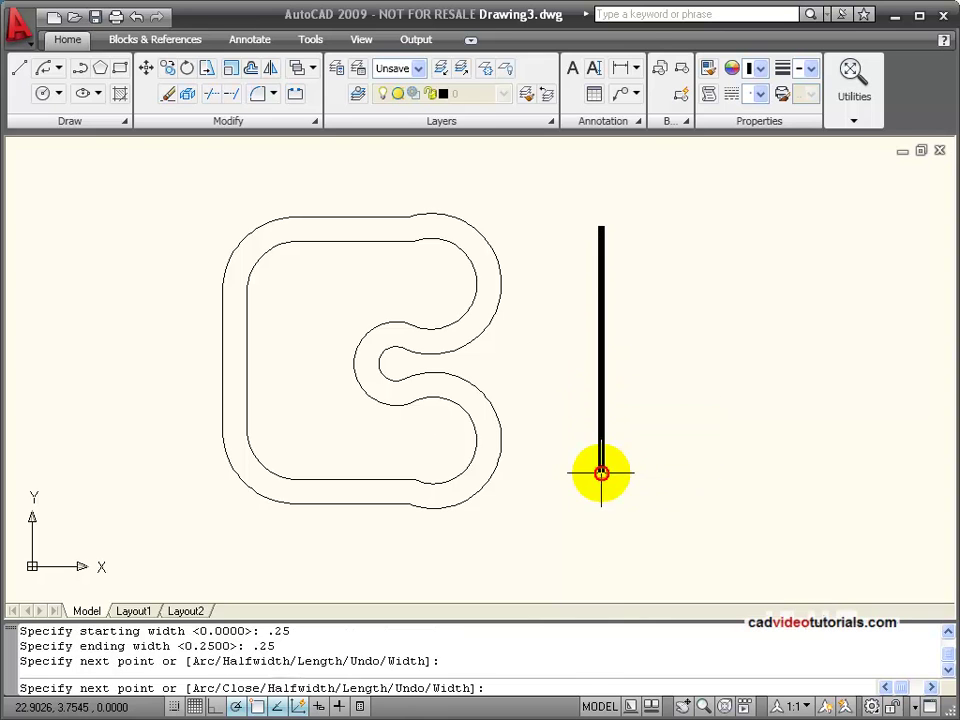
left_click(751, 471)
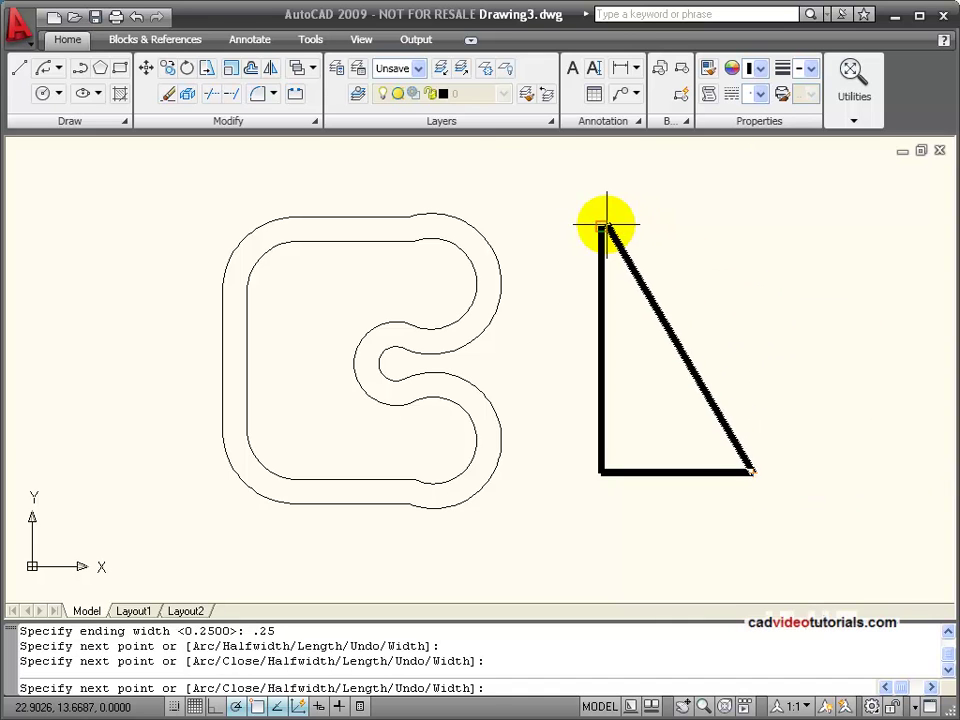
left_click(752, 228)
right_click(748, 222)
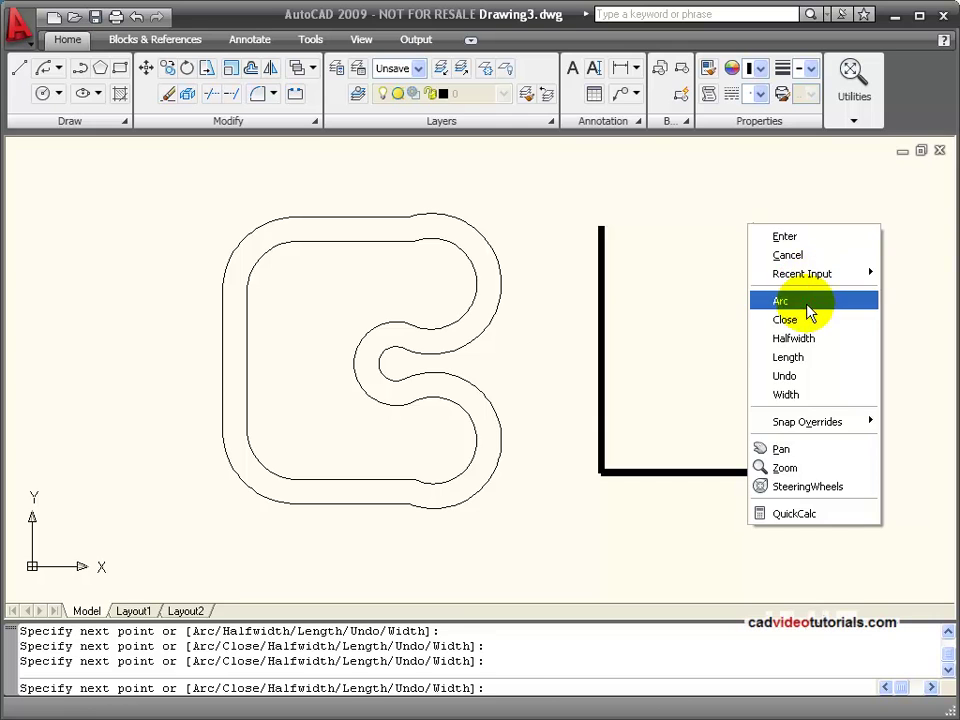
left_click(806, 301)
left_click(600, 225)
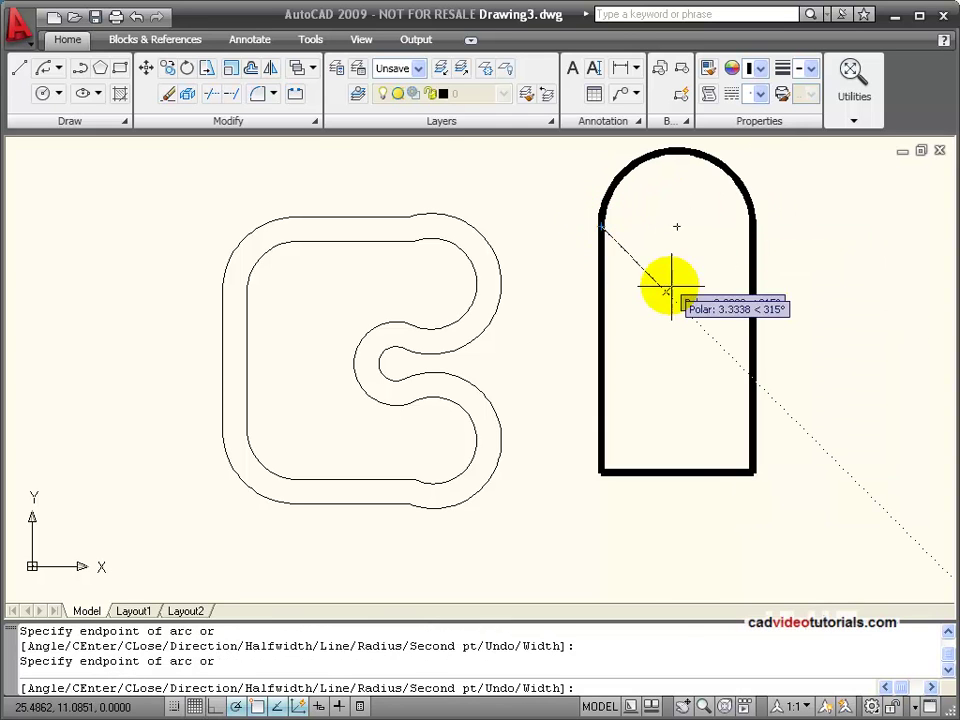
right_click(673, 294)
left_click(690, 304)
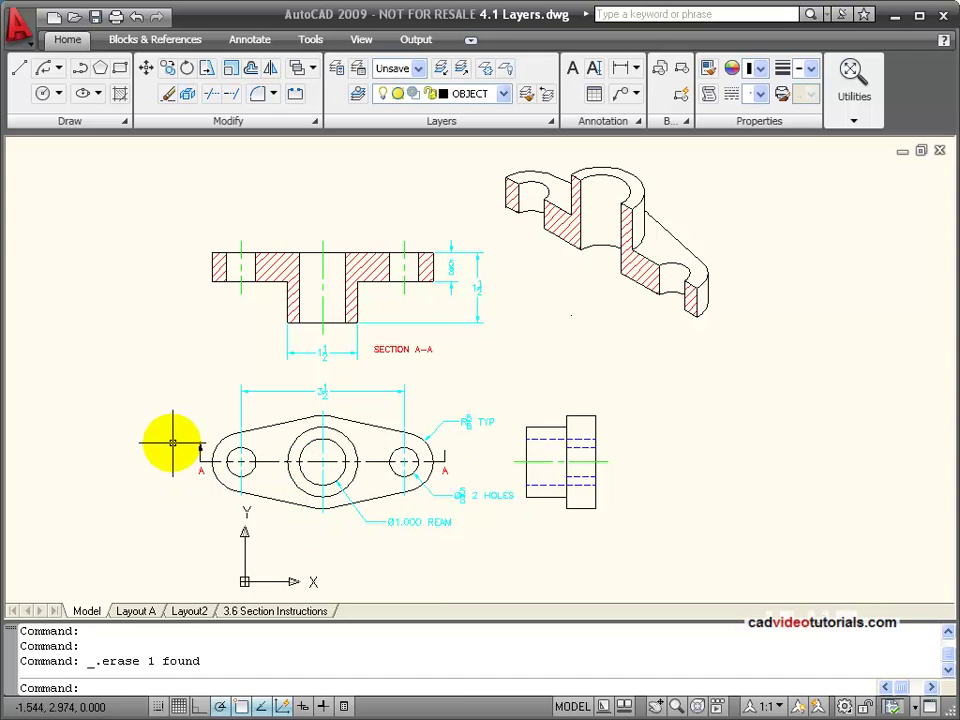
Step: Zoom and pan until the right-hand A–A cutting-plane end fills the view
scroll(198, 437, "up", 5)
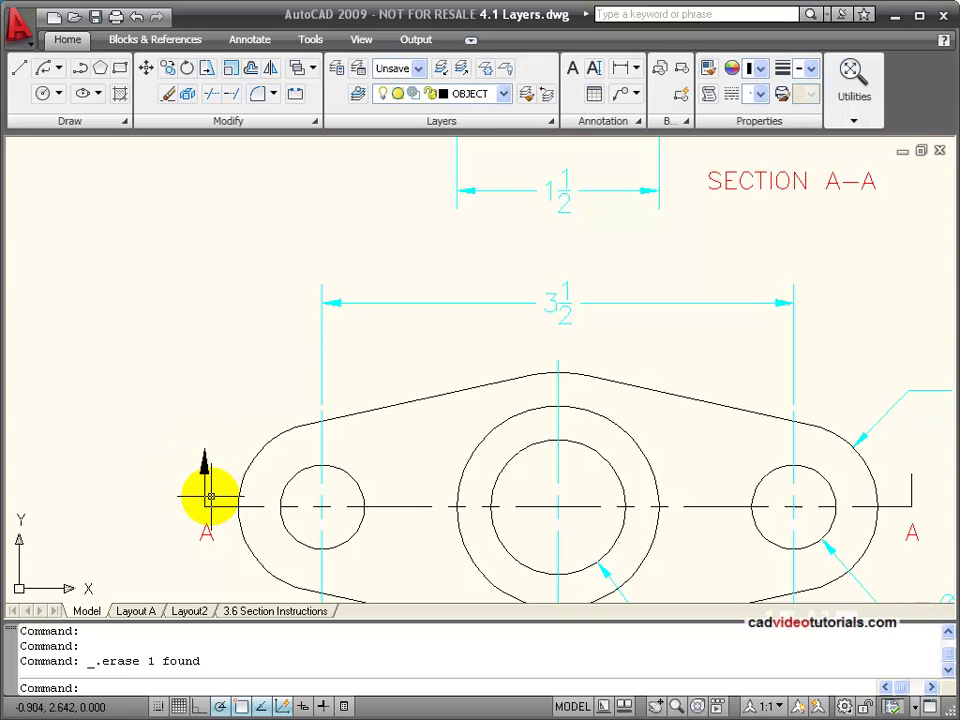
scroll(257, 411, "down", 2)
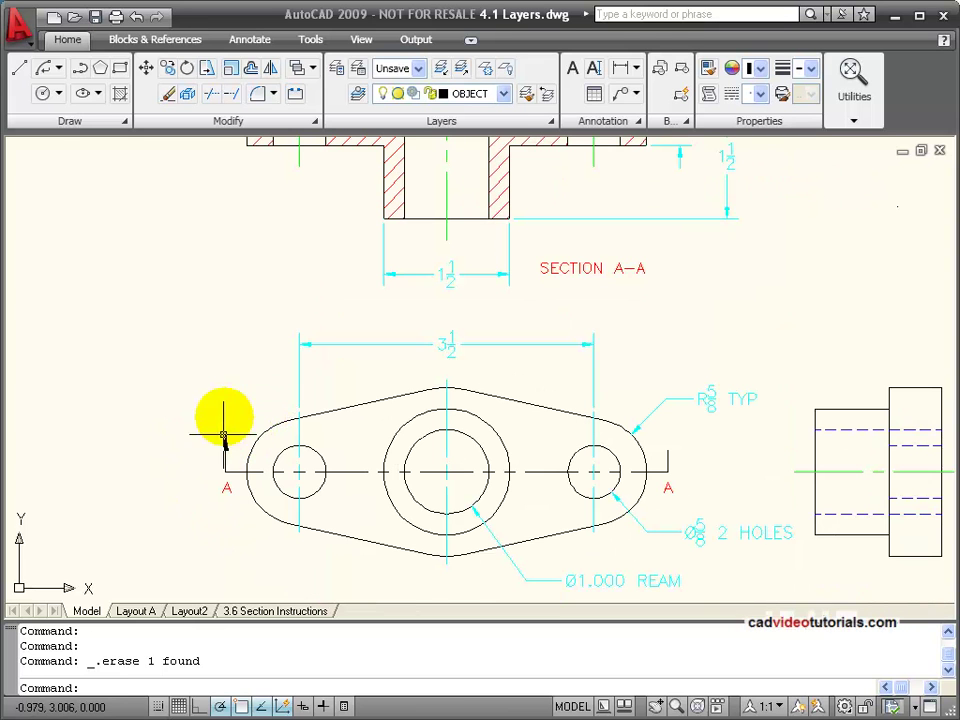
scroll(306, 294, "up", 2)
scroll(350, 213, "down", 4)
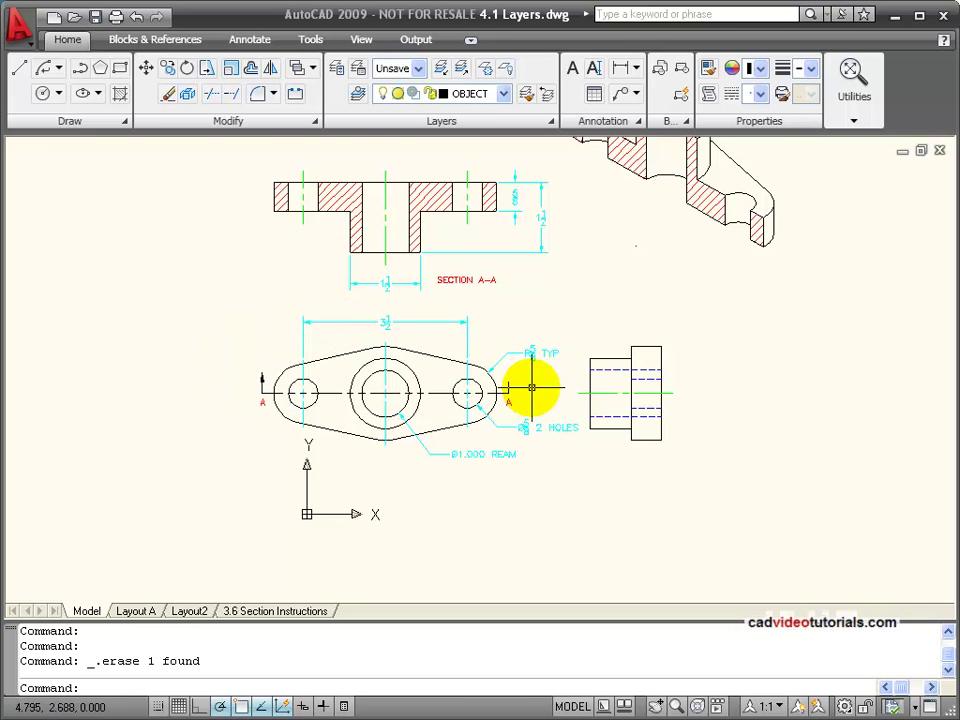
scroll(531, 387, "up", 3)
scroll(531, 387, "up", 2)
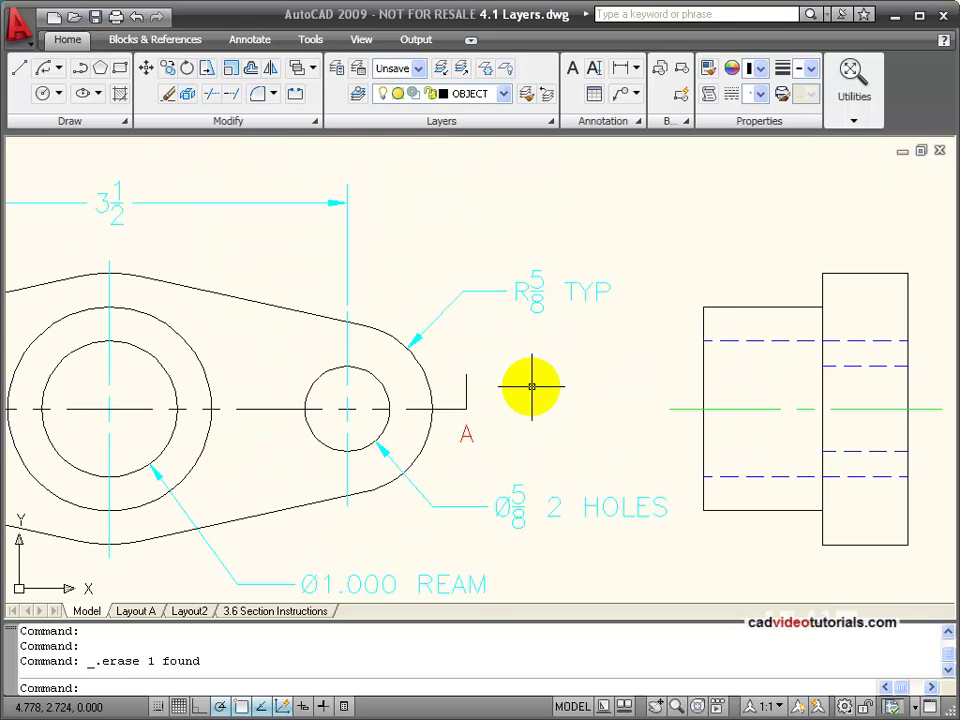
mouse_move(529, 385)
middle_mouse_down()
mouse_move(626, 358)
mouse_move(799, 339)
middle_mouse_up()
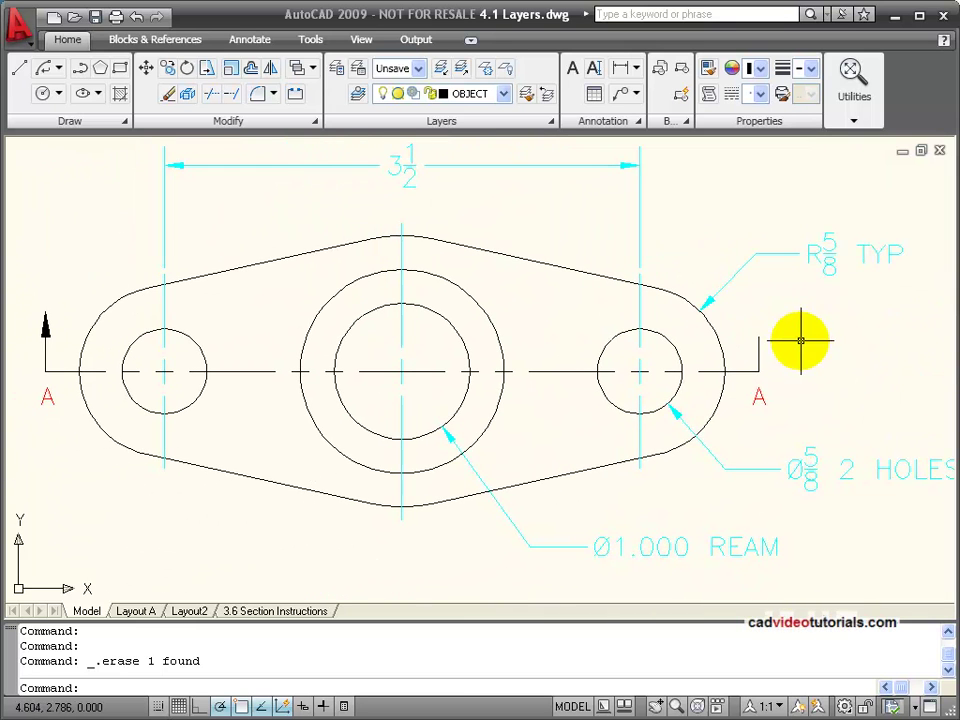
scroll(760, 335, "up", 2)
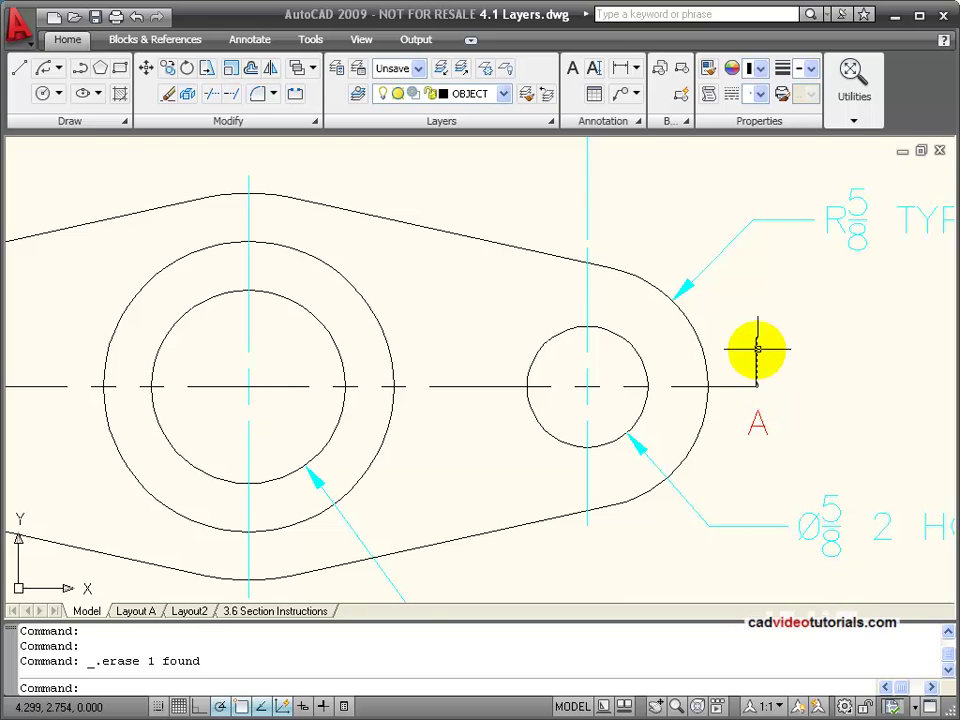
Step: Draw a tapered arrowhead polyline from the line's end: width 1/16 to 0, length 3/16
left_click(43, 67)
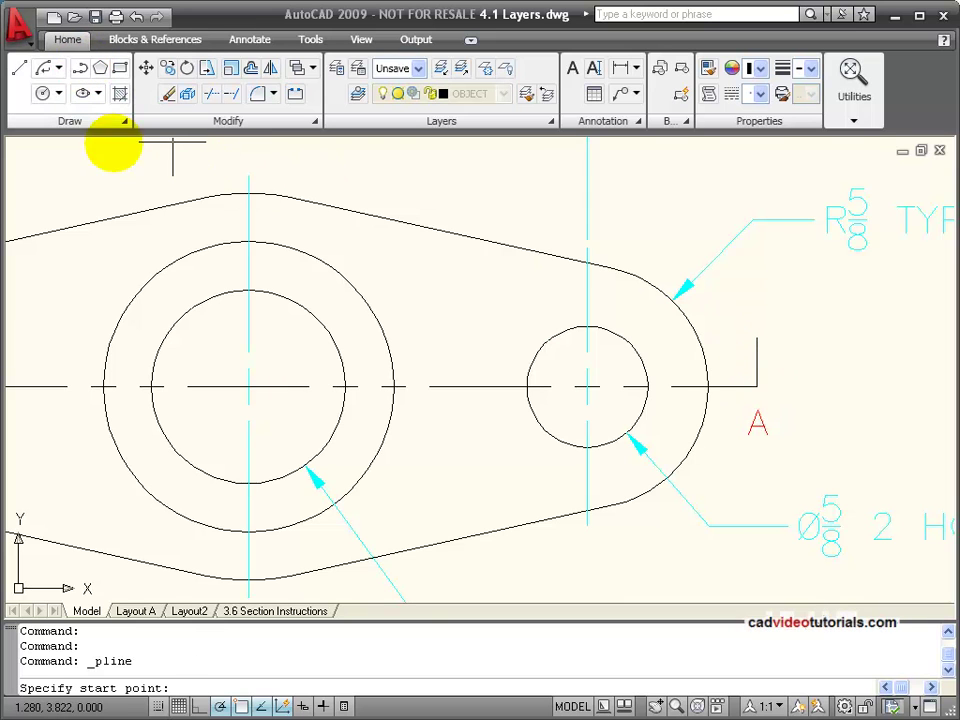
left_click(757, 338)
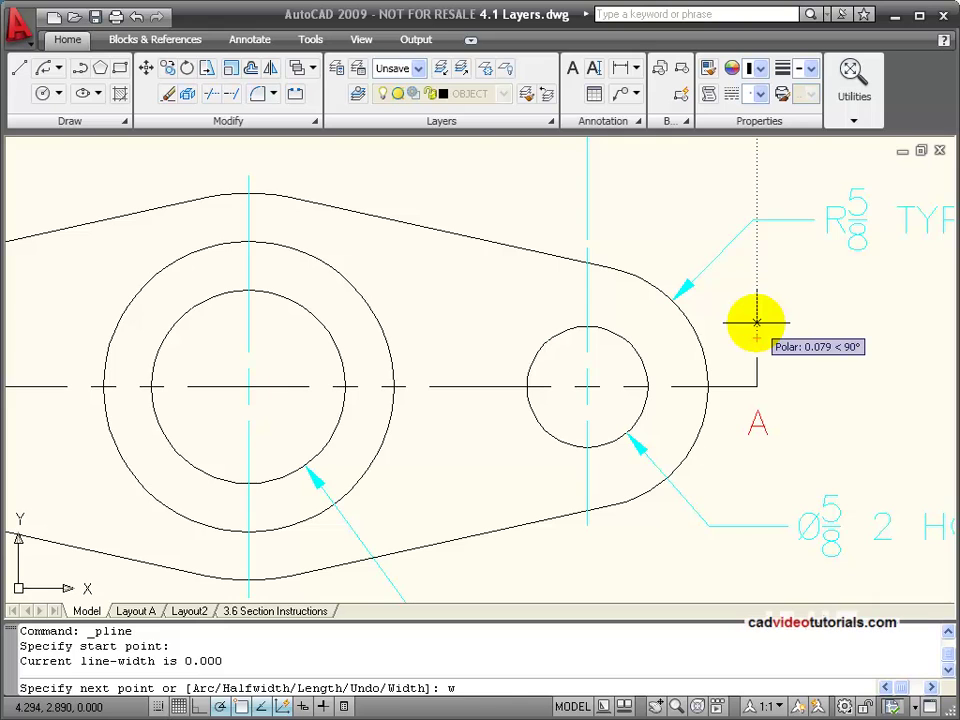
key("Return")
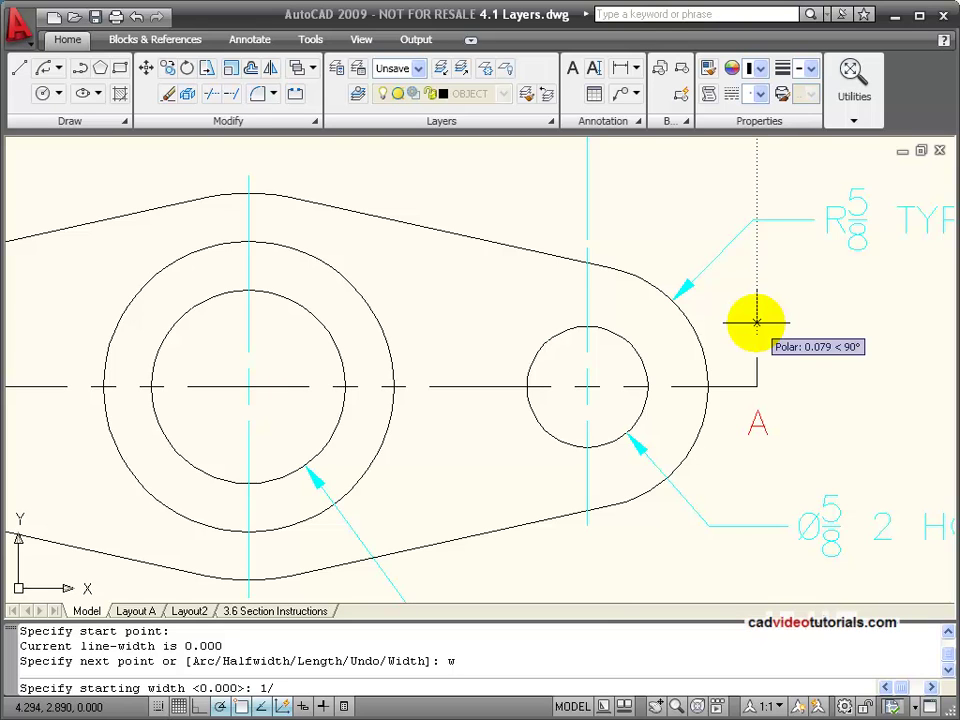
key("Return")
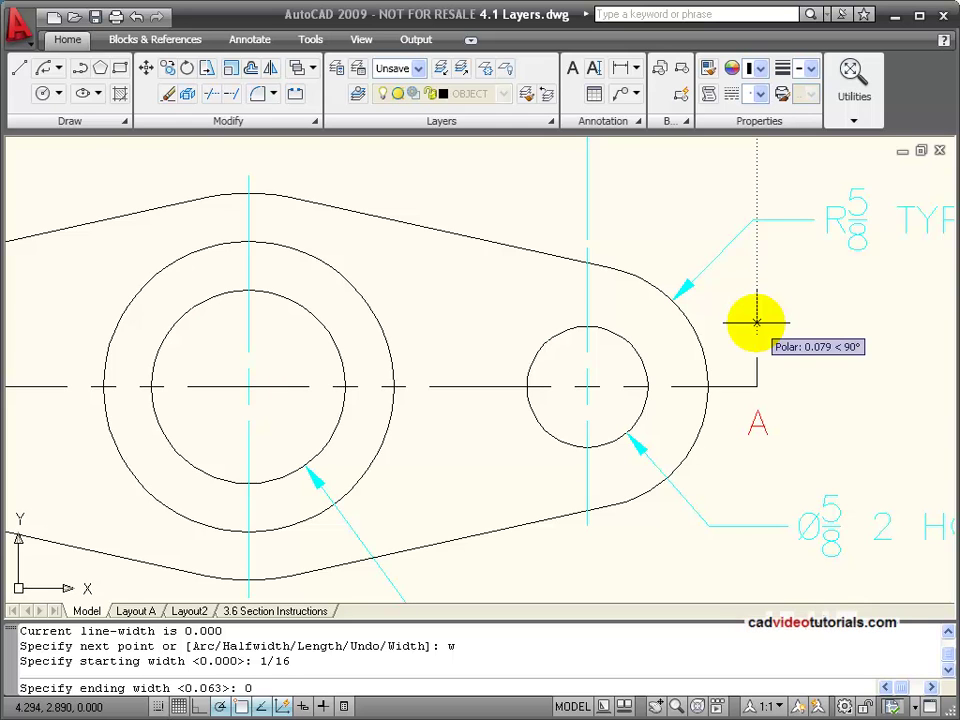
key("Return")
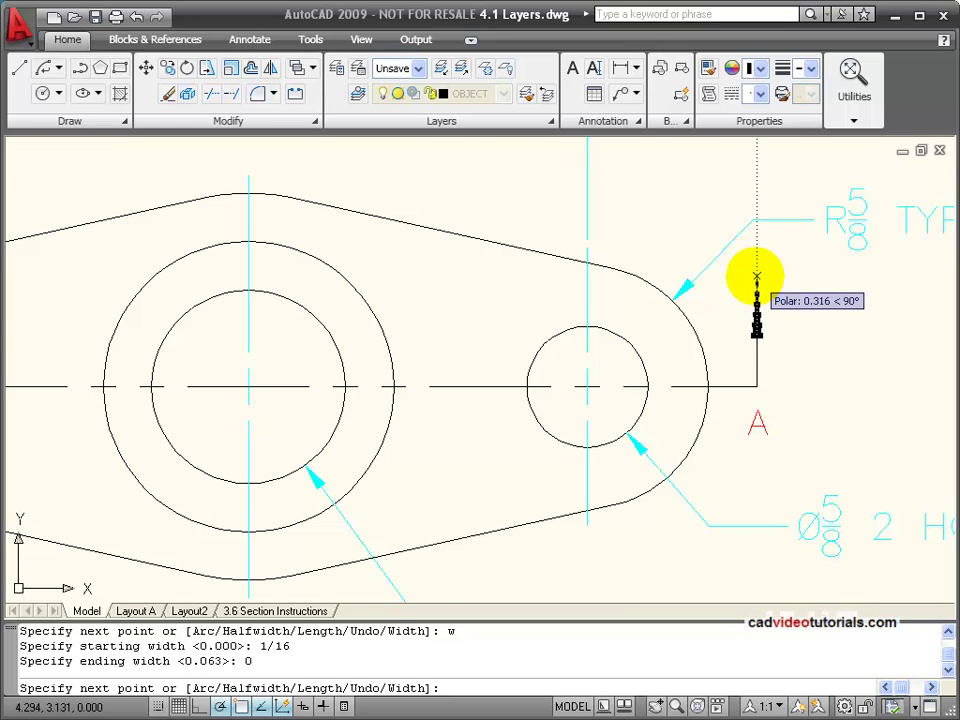
scroll(749, 305, "up", 5)
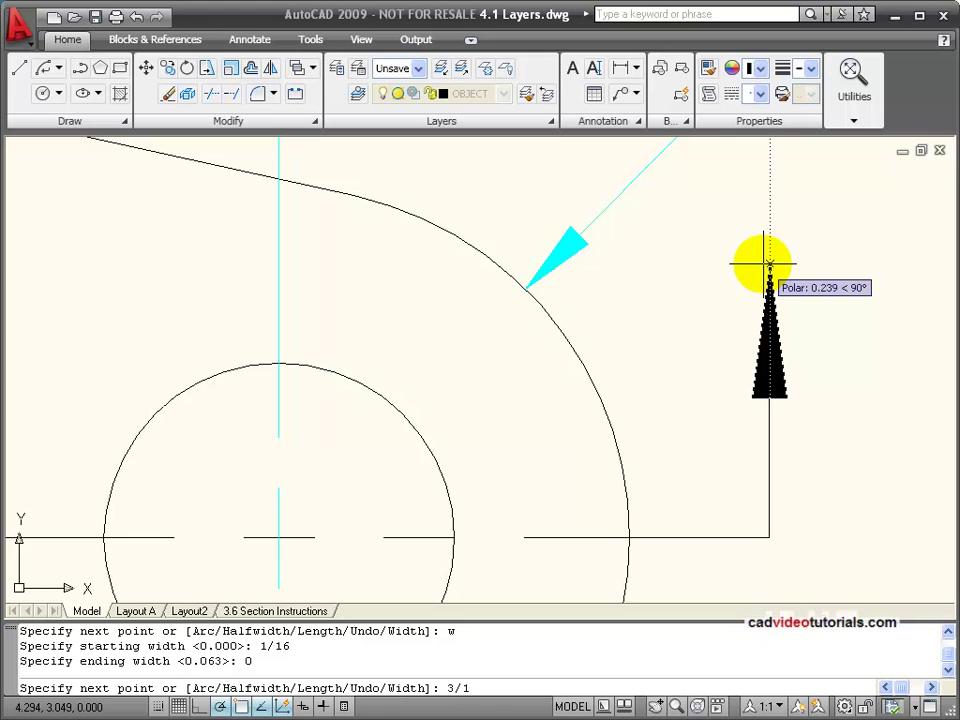
key("Return")
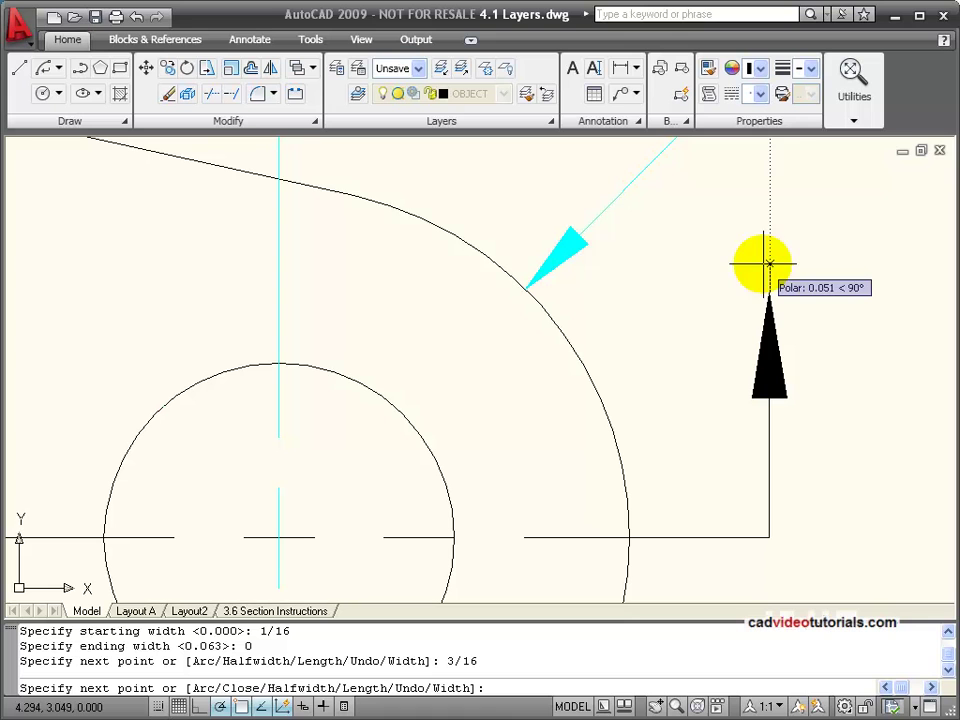
right_click(781, 241)
left_click(815, 253)
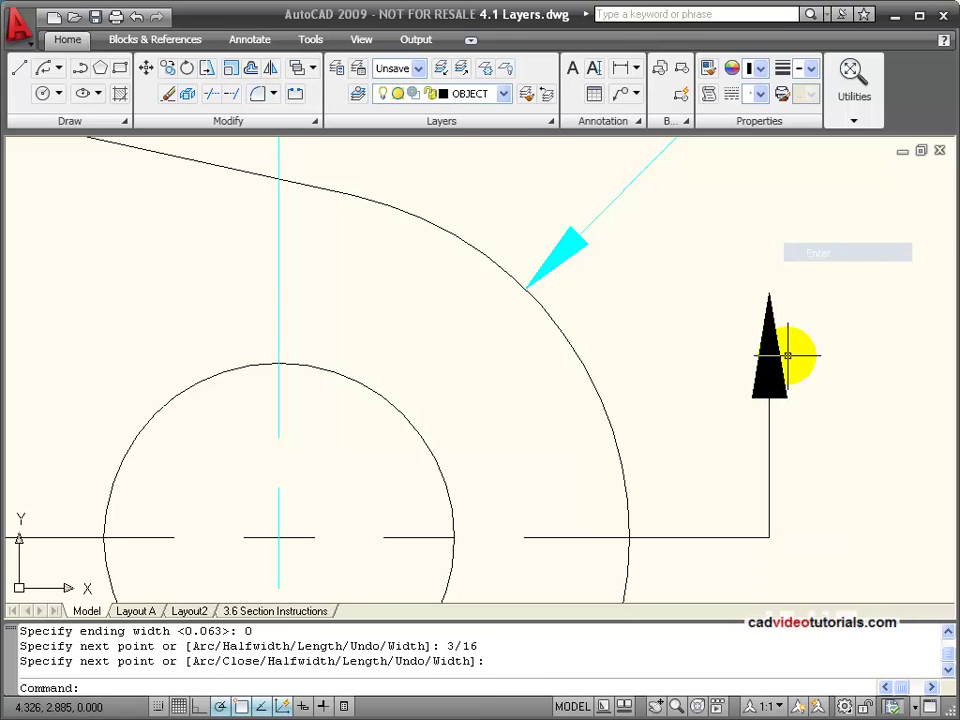
scroll(770, 365, "down", 2)
Step: Start a polyline trace on the lower-left pad with 0.125 starting and ending width
scroll(778, 390, "down", 2)
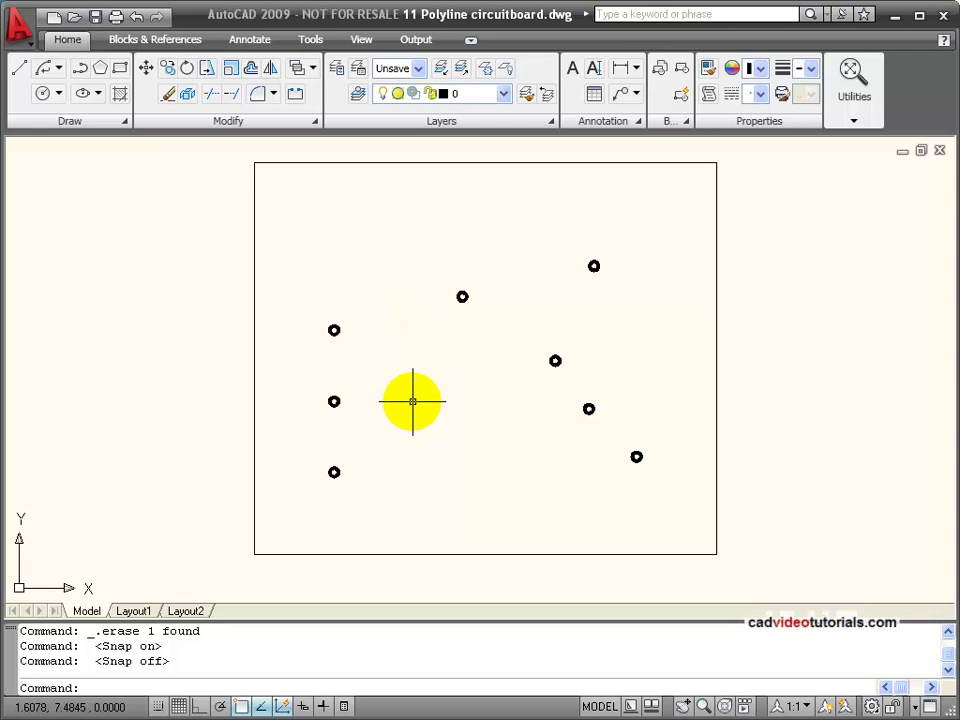
left_click(80, 72)
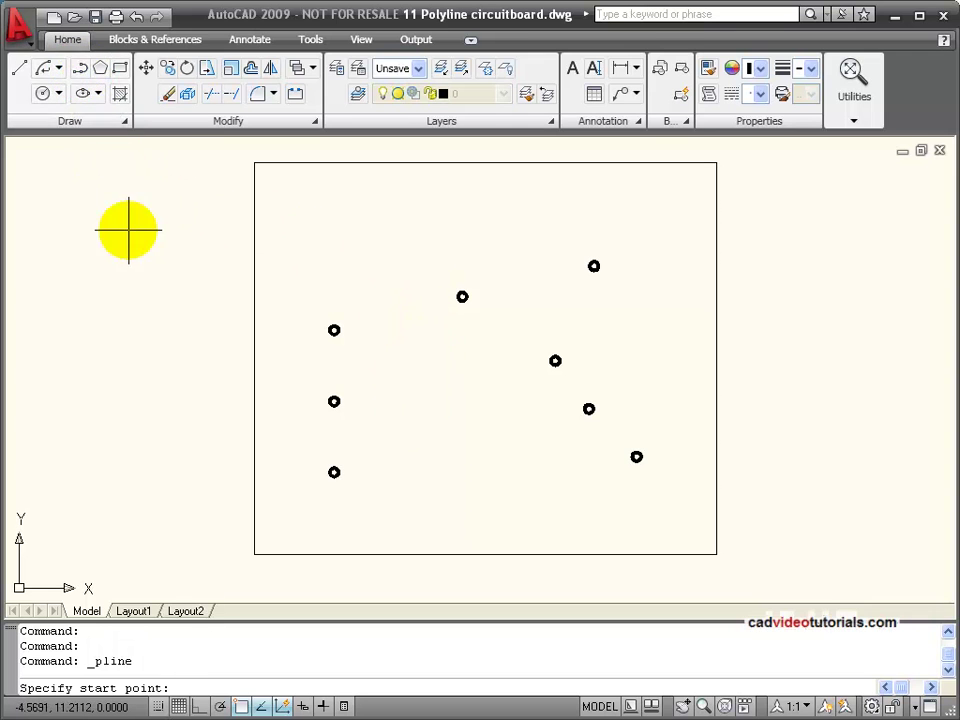
scroll(334, 472, "up", 5)
left_click(324, 472)
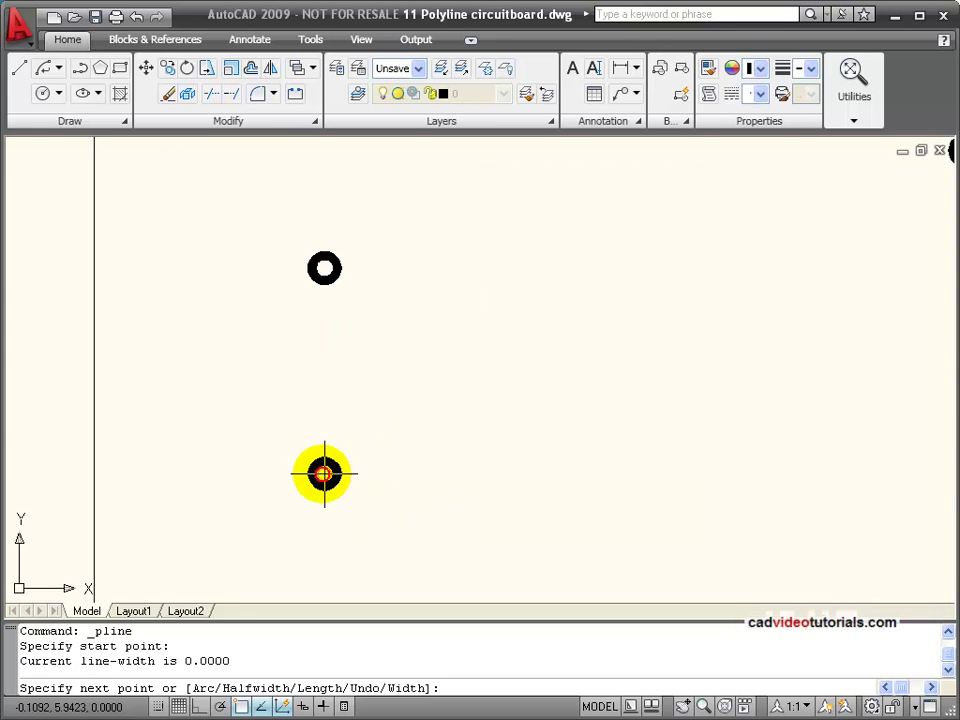
mouse_move(630, 261)
middle_mouse_down()
mouse_move(568, 331)
mouse_move(489, 320)
middle_mouse_up()
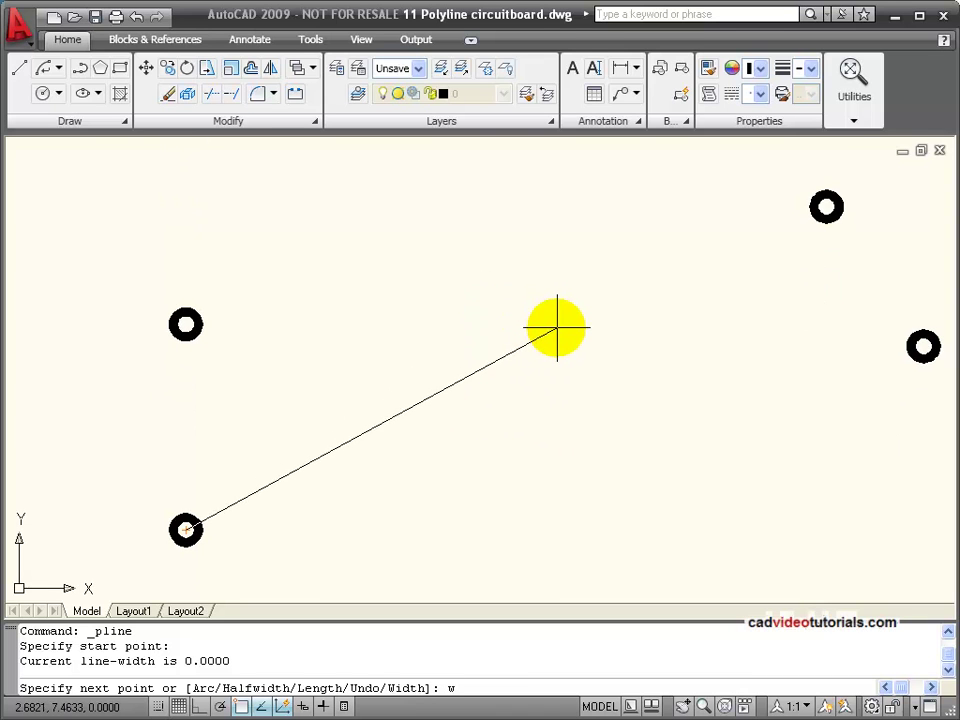
key("Return")
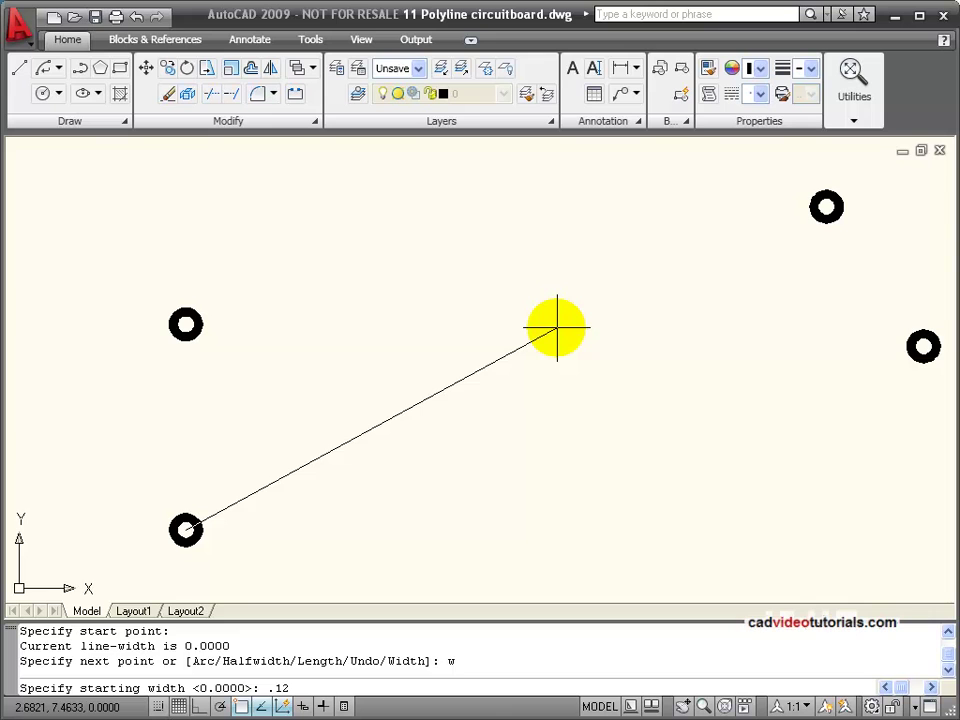
key("Return")
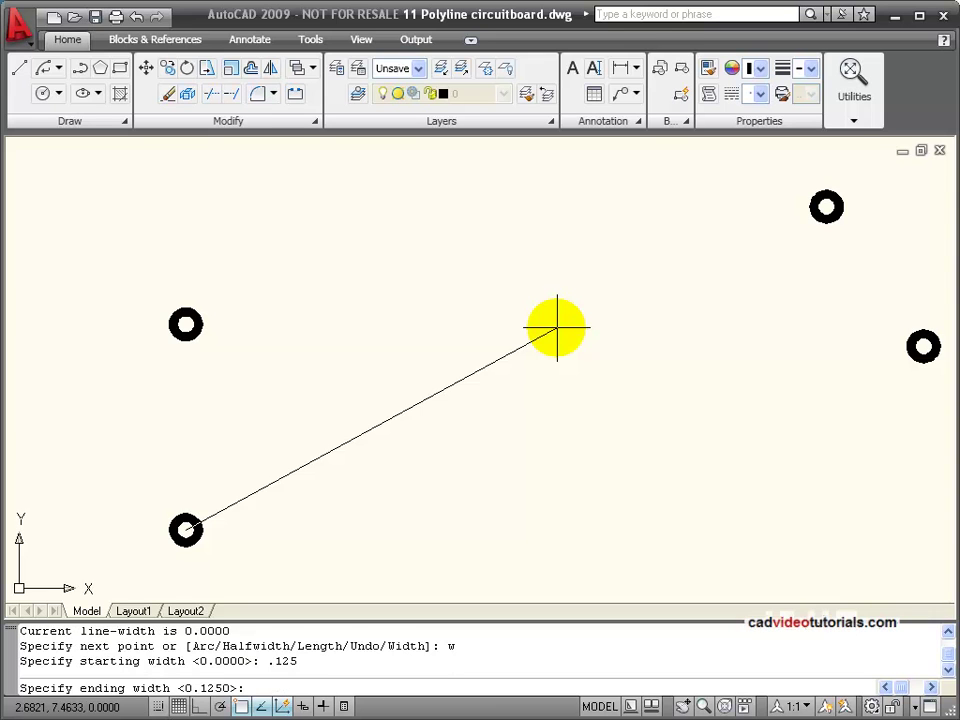
key("Return")
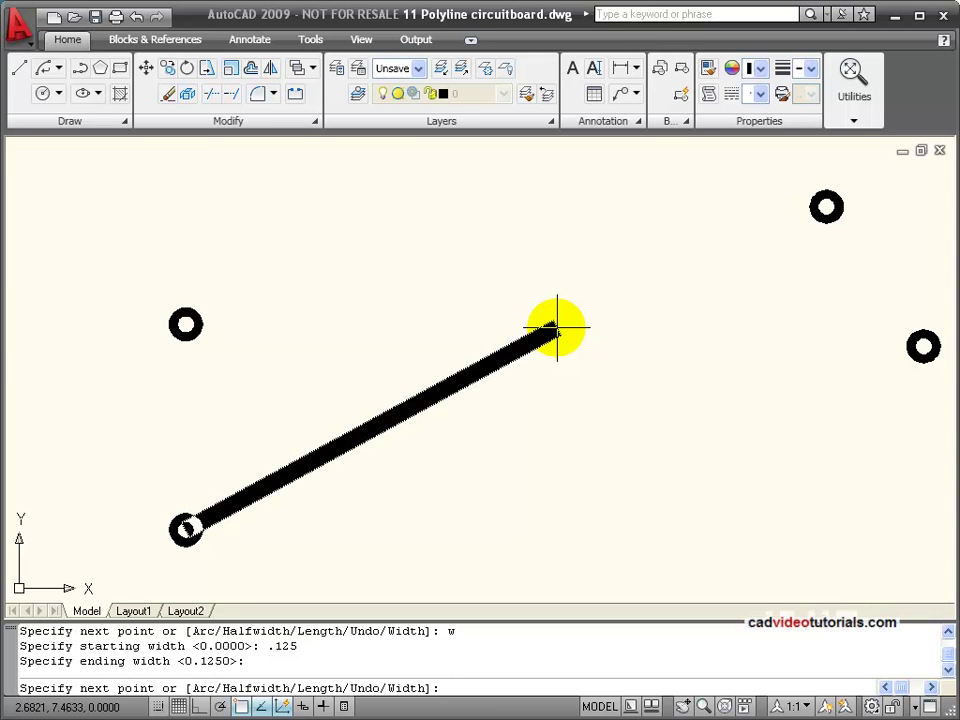
Step: Run the trace to the upper-right pad, bend it up to the upper pad, and end it
left_click(825, 207)
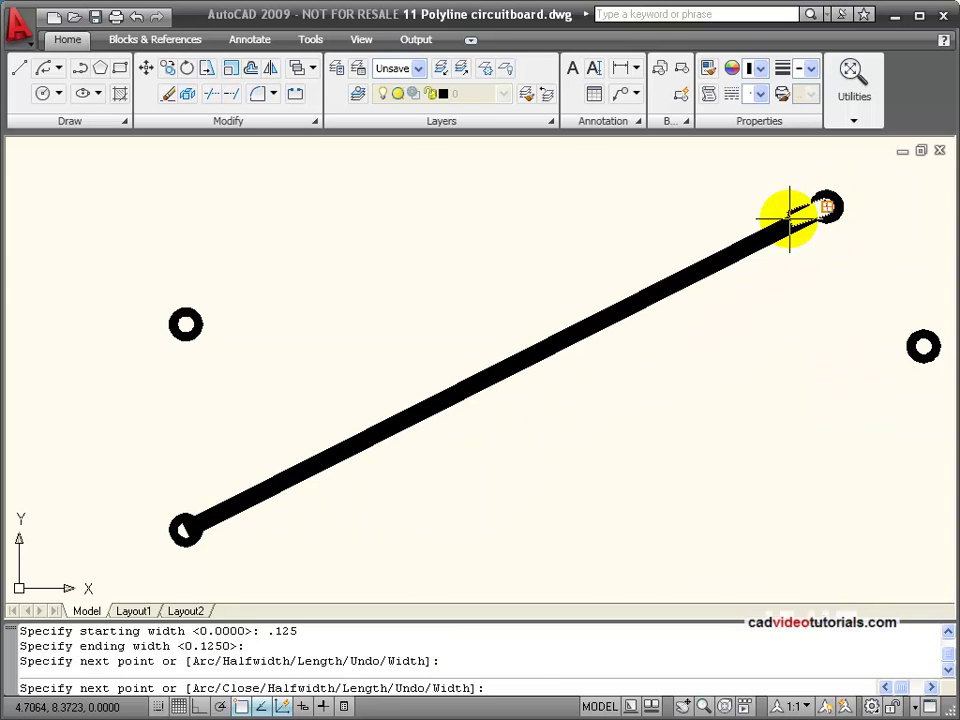
mouse_move(777, 277)
middle_mouse_down()
mouse_move(696, 611)
mouse_move(703, 454)
mouse_move(694, 514)
middle_mouse_up()
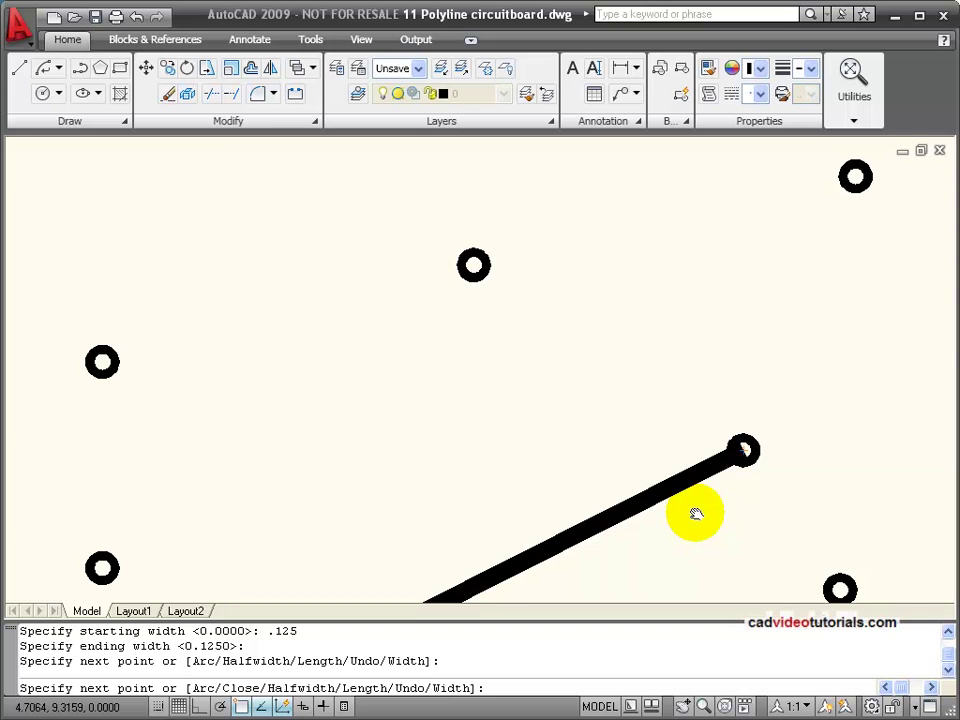
left_click(472, 265)
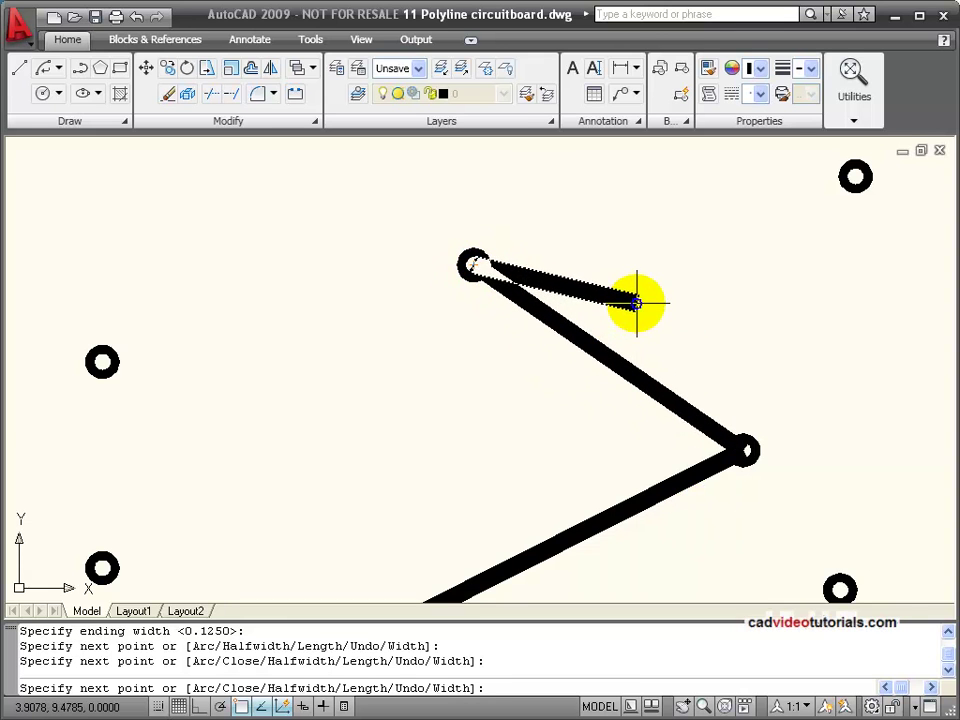
right_click(637, 307)
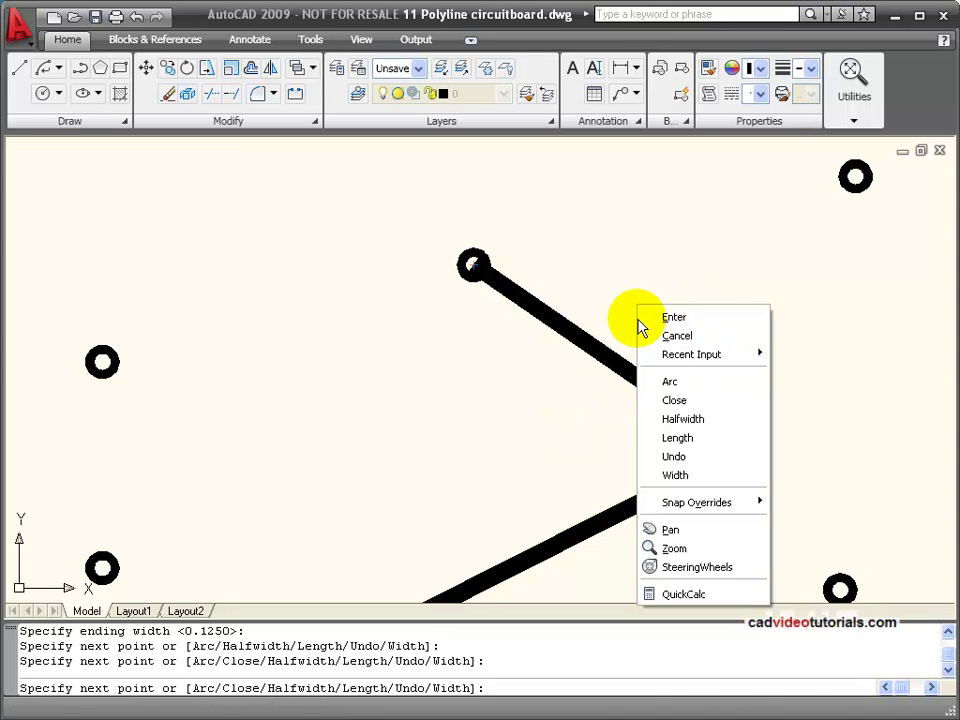
left_click(676, 318)
Step: Begin a second wide polyline trace from the right-hand pad
mouse_move(585, 428)
middle_mouse_down()
mouse_move(589, 339)
mouse_move(632, 150)
mouse_move(754, 184)
middle_mouse_up()
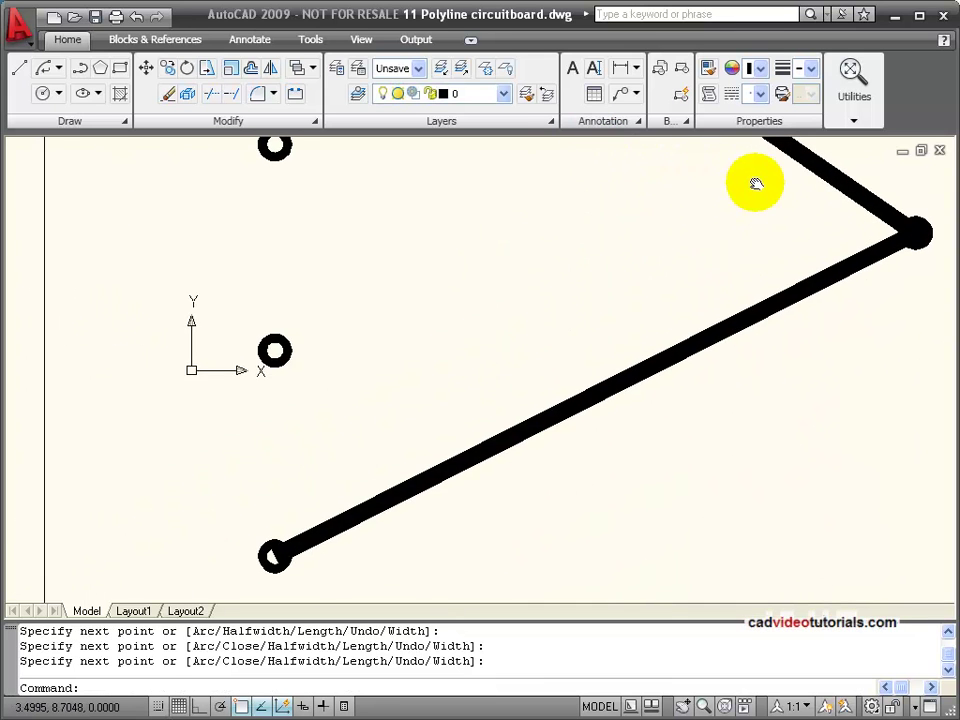
left_click(80, 68)
mouse_move(783, 481)
middle_mouse_down()
mouse_move(619, 313)
mouse_move(622, 326)
middle_mouse_up()
left_click(886, 259)
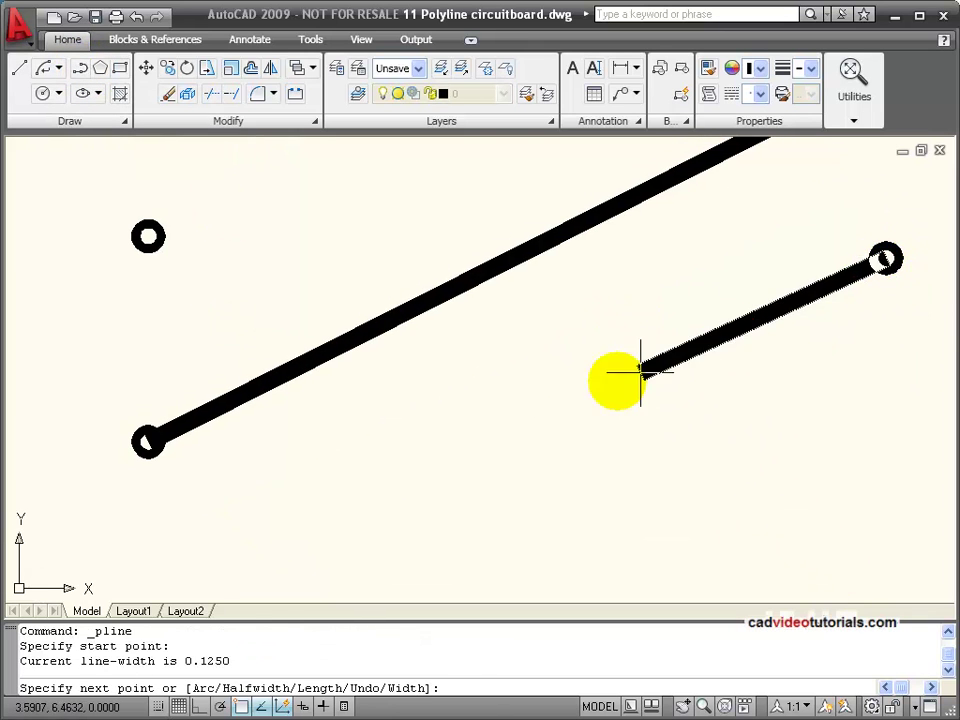
Step: Extend the 0.125 trace to the lower left, then arc it up the left side to the upper-left pad
left_click(207, 575)
right_click(205, 570)
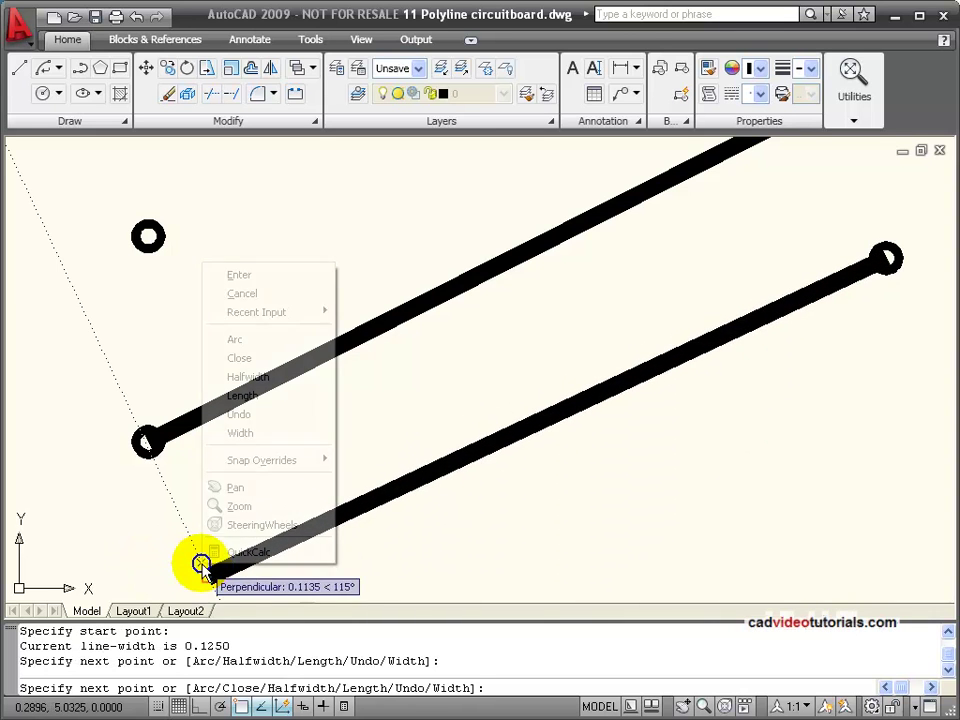
left_click(316, 343)
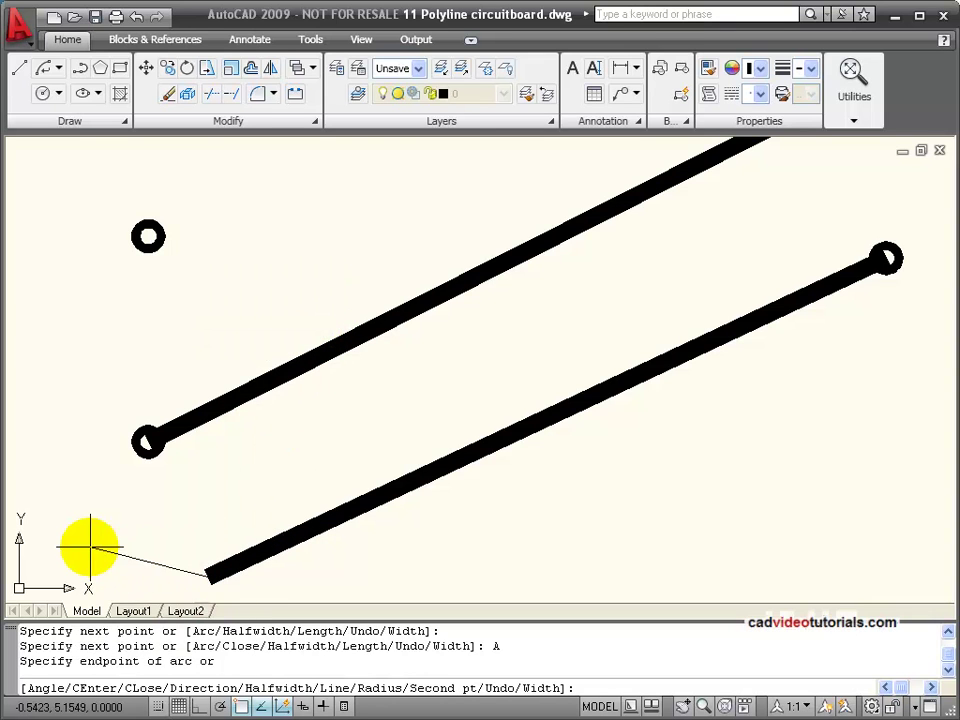
left_click(53, 538)
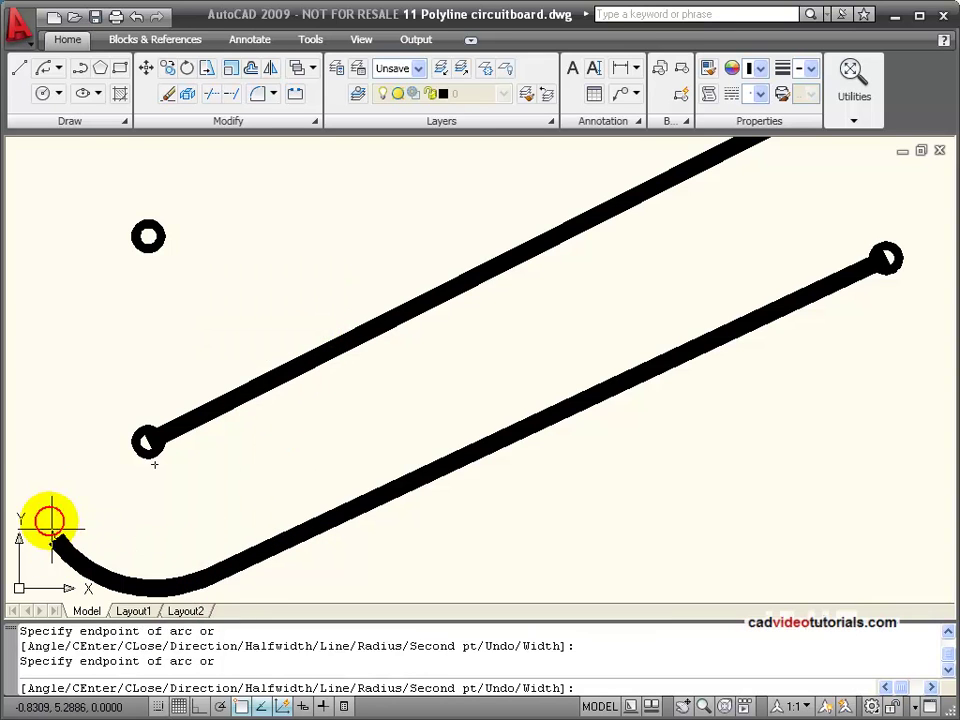
left_click(28, 400)
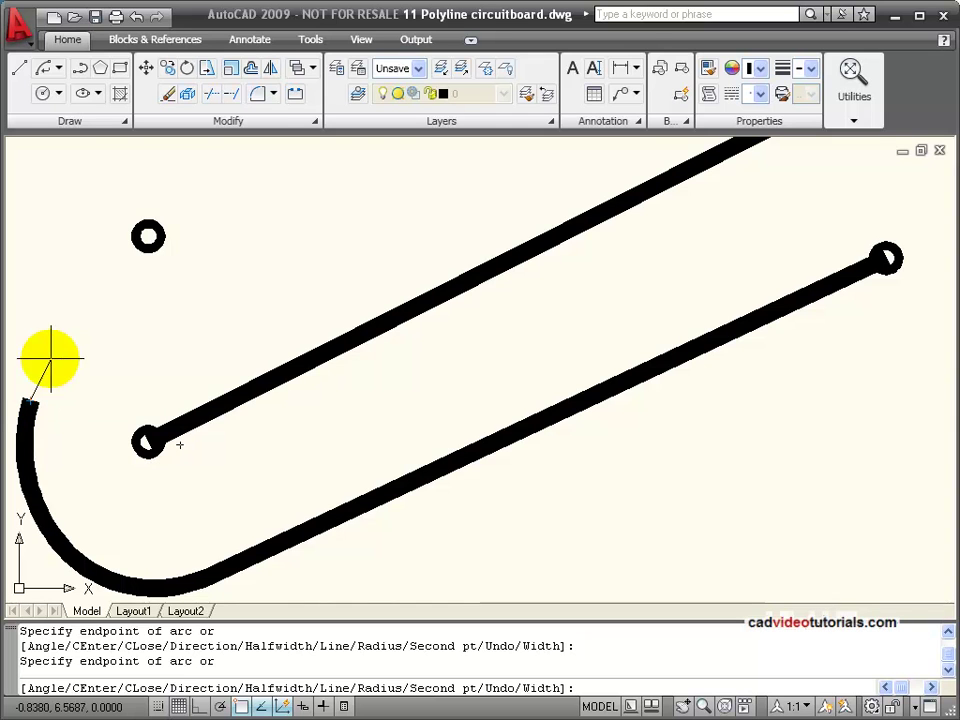
left_click(148, 236)
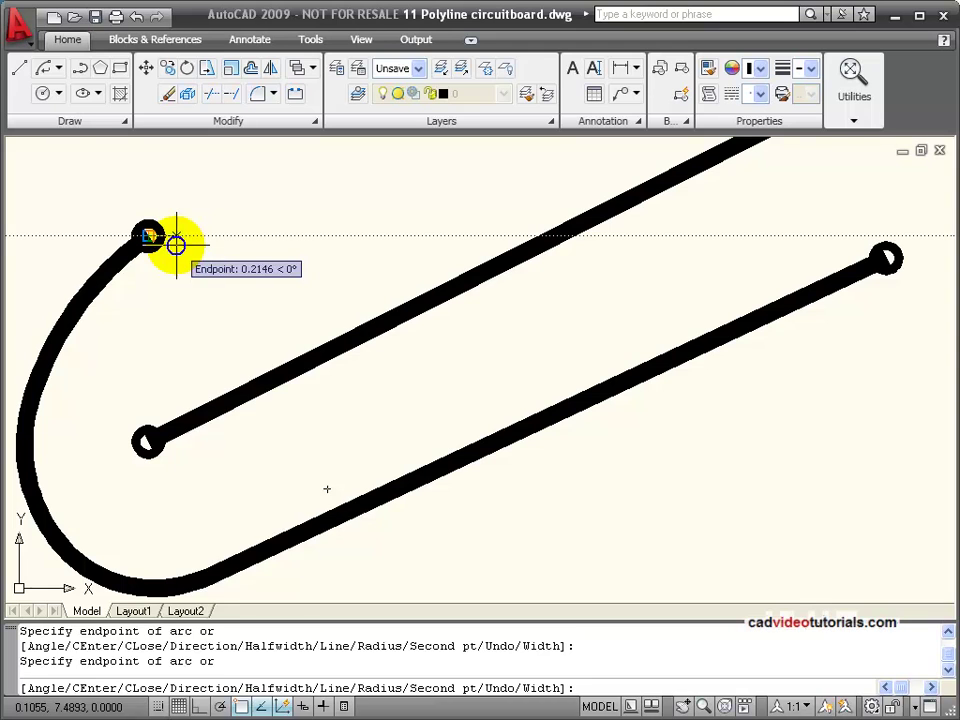
right_click(178, 248)
left_click(214, 259)
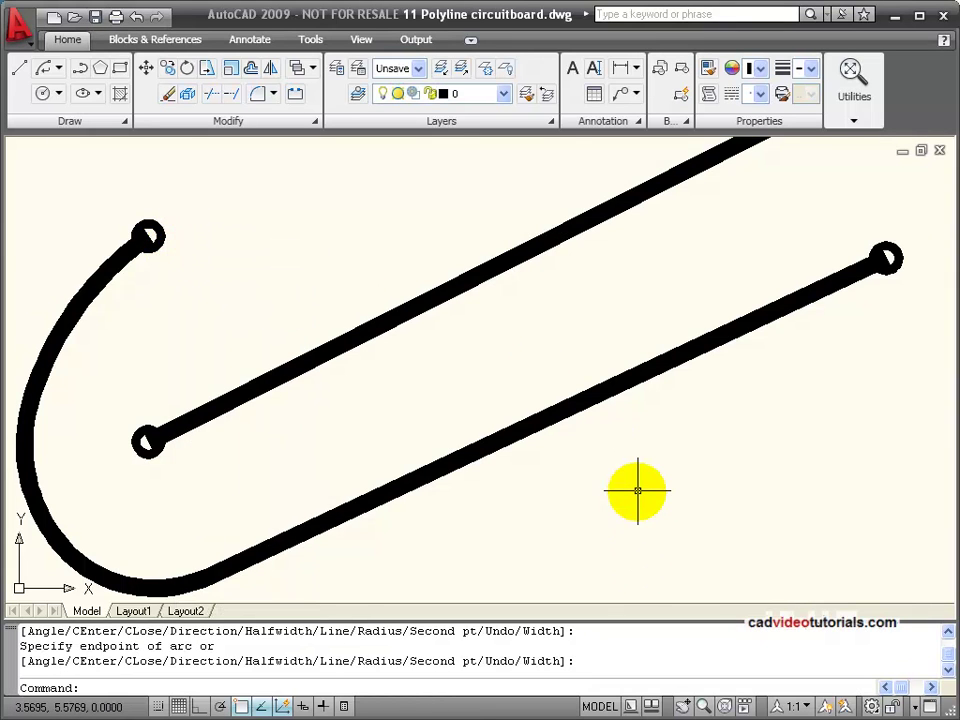
scroll(637, 483, "down", 2)
scroll(641, 450, "down", 1)
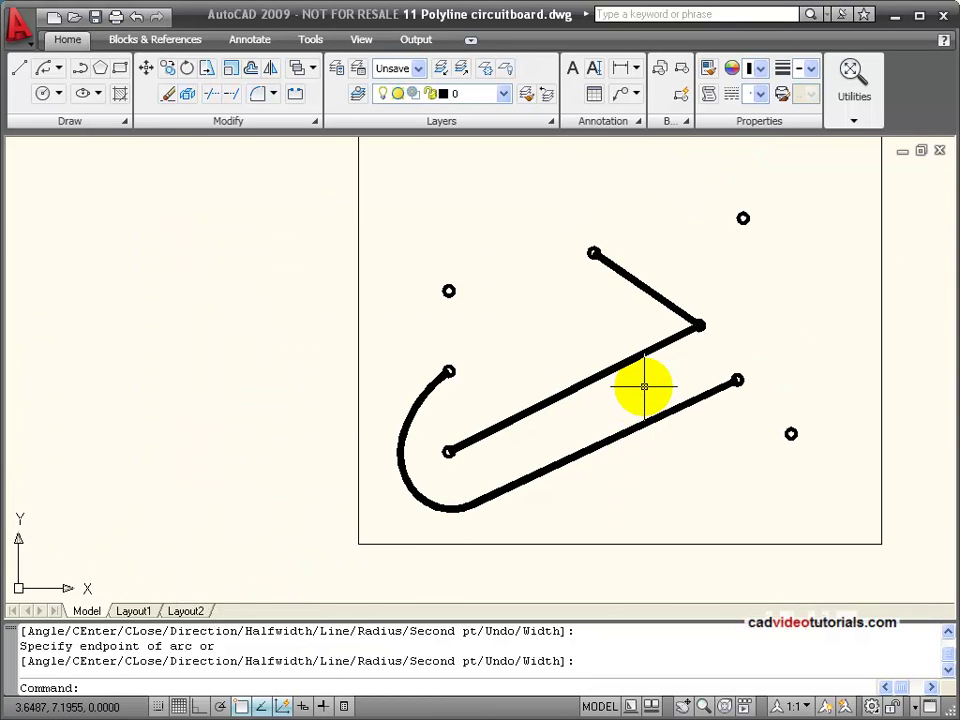
Step: Run TRIM with all objects as cutting edges and trim the arc's end back to the pad
scroll(643, 383, "up", 1)
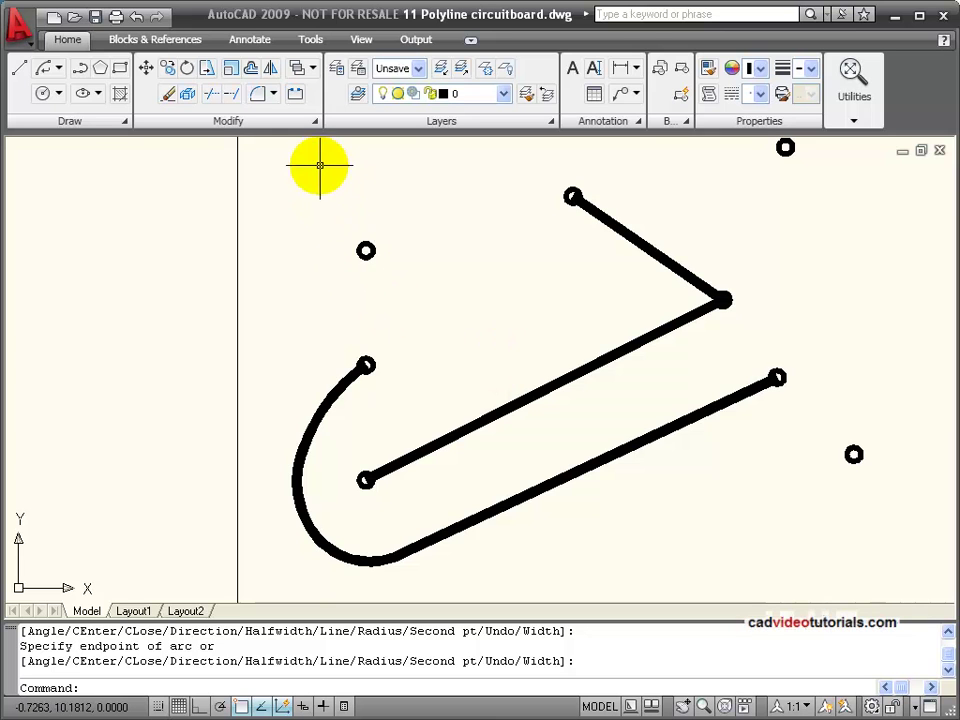
type("tr")
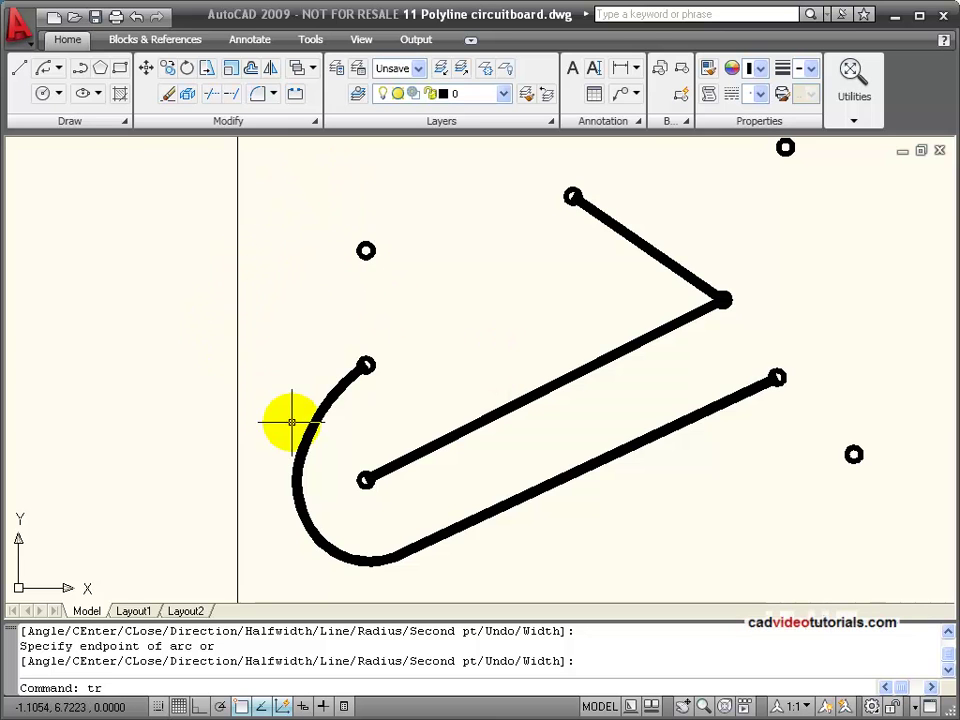
key("Return")
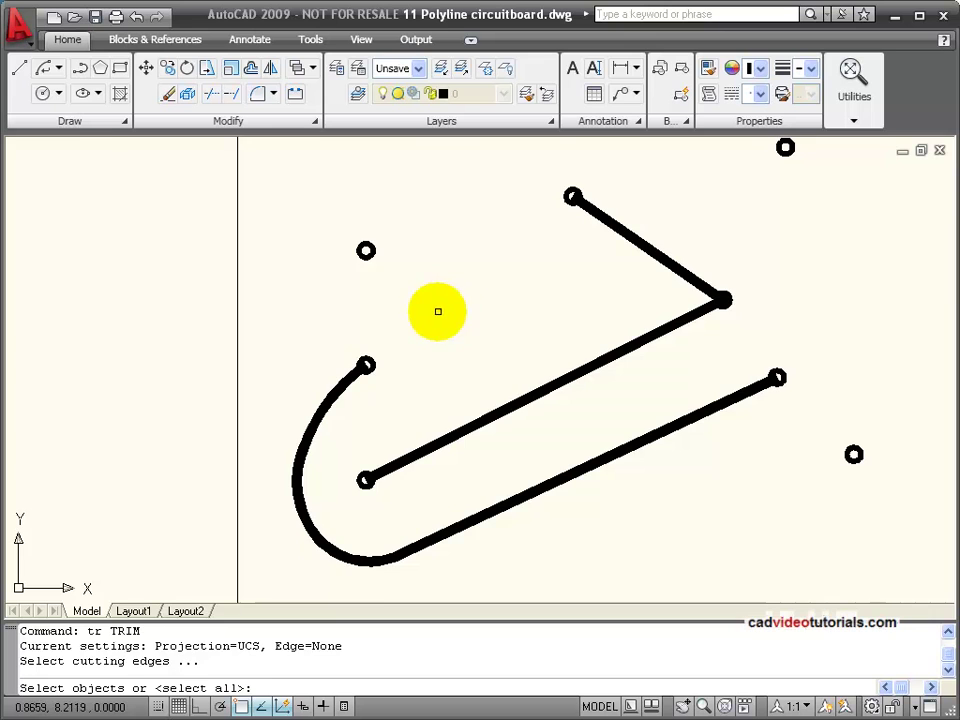
key("Return")
scroll(364, 386, "up", 2)
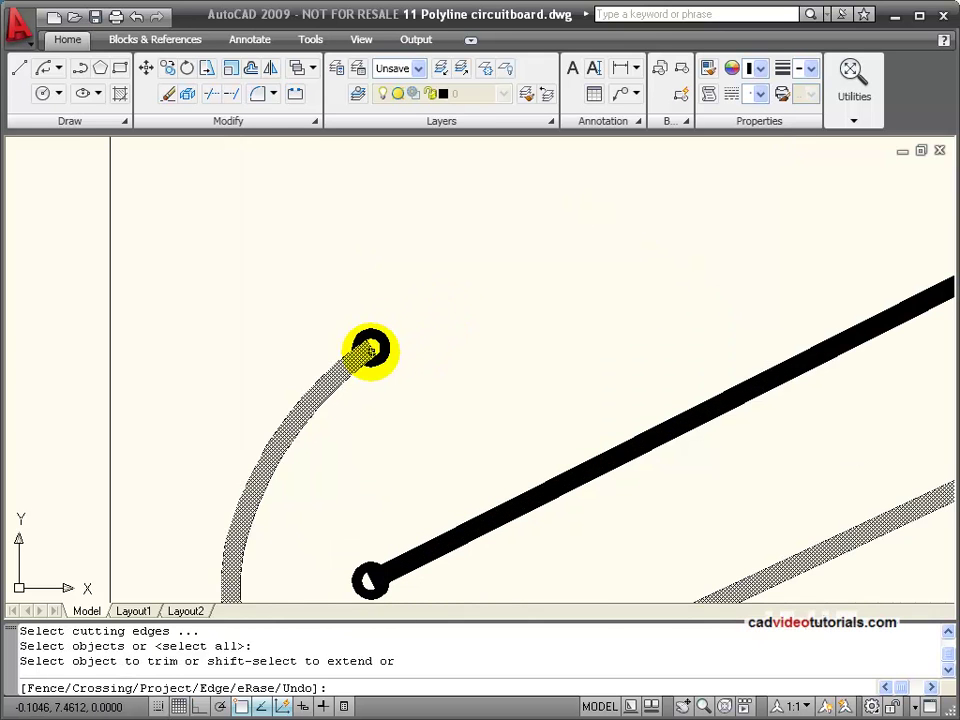
left_click(370, 348)
scroll(403, 449, "down", 2)
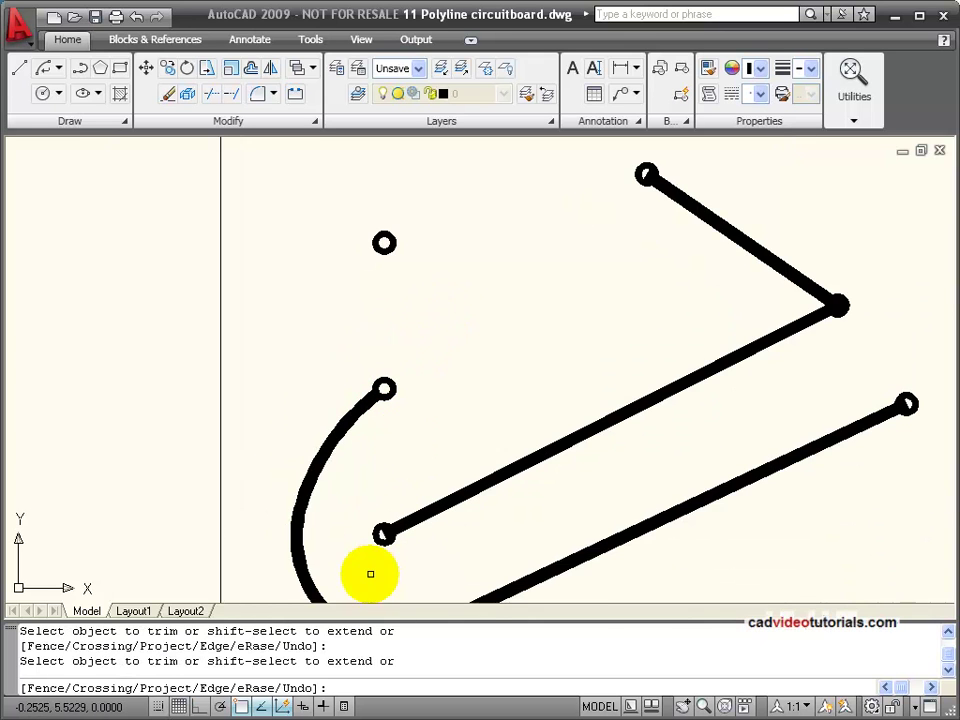